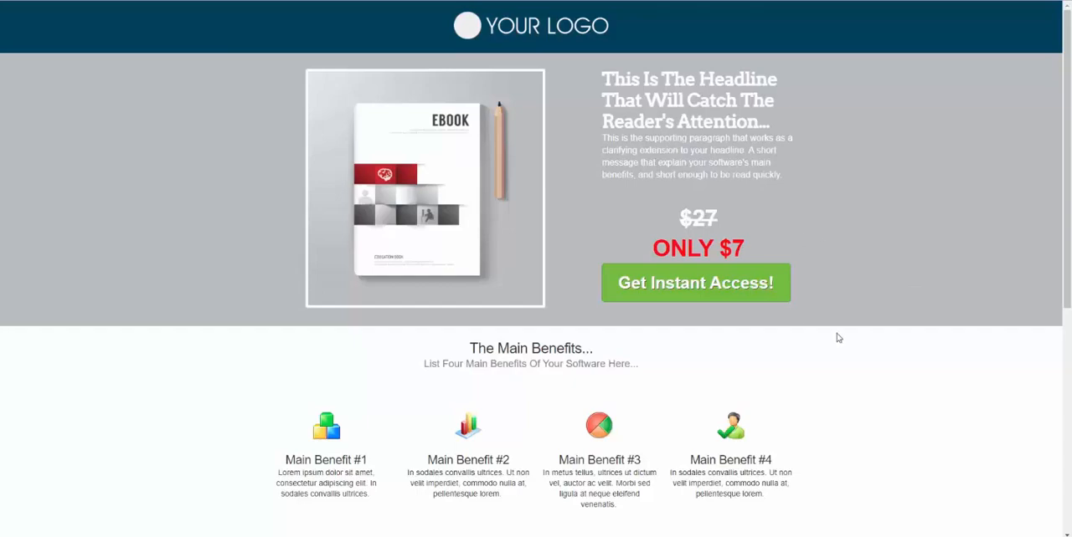
Order the eBook from the sales page: fill in the customer's details, card number, expiration date and CVC at checkout, and submit the payment.
{"action": "left_click", "coordinate": [690, 293]}
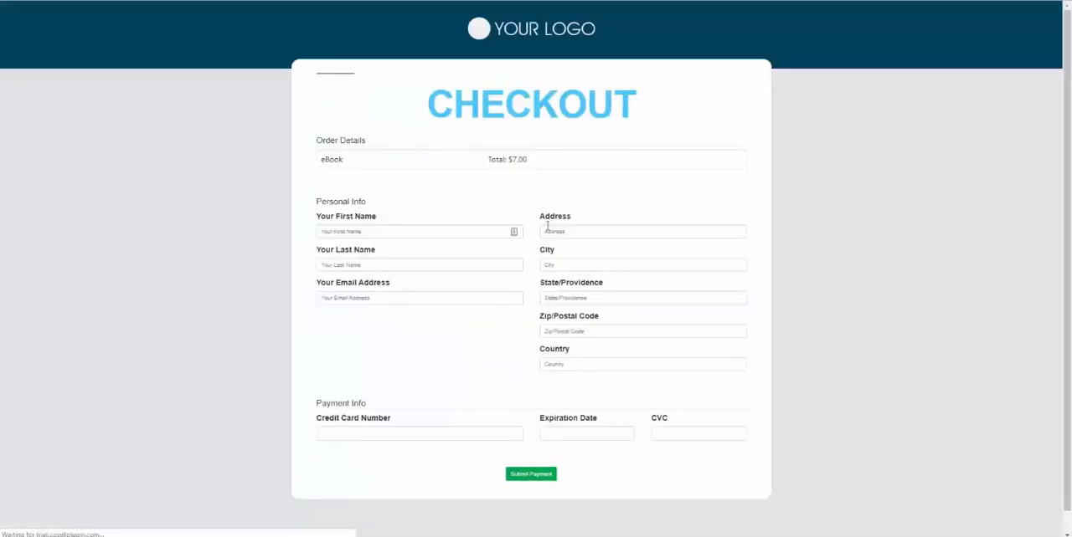
{"action": "left_click", "coordinate": [413, 232]}
{"action": "type", "text": "si"}
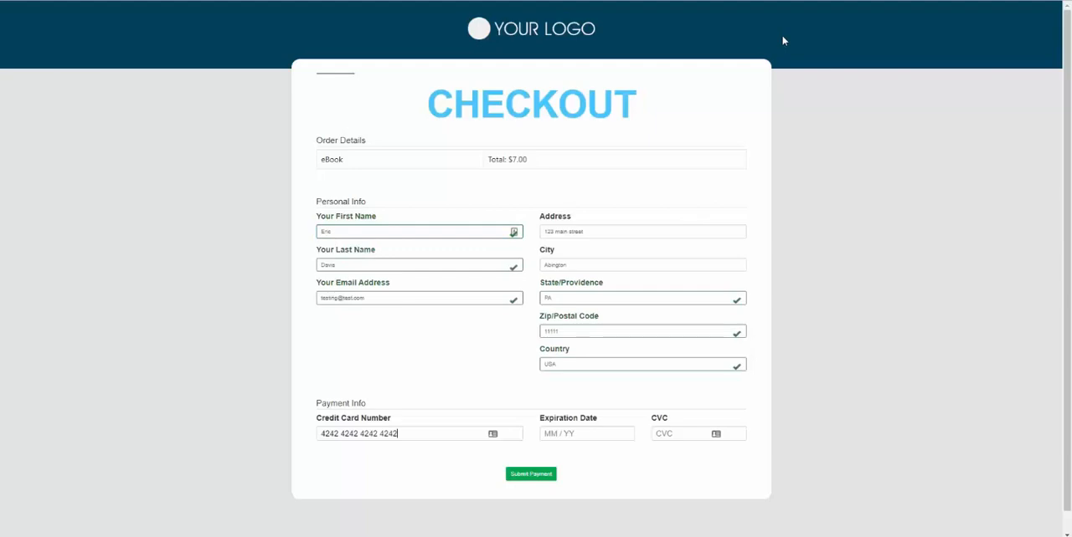
{"action": "type", "text": "02"}
{"action": "key", "text": "BackSpace"}
{"action": "key", "text": "BackSpace"}
{"action": "type", "text": "17"}
{"action": "left_click", "coordinate": [531, 475]}
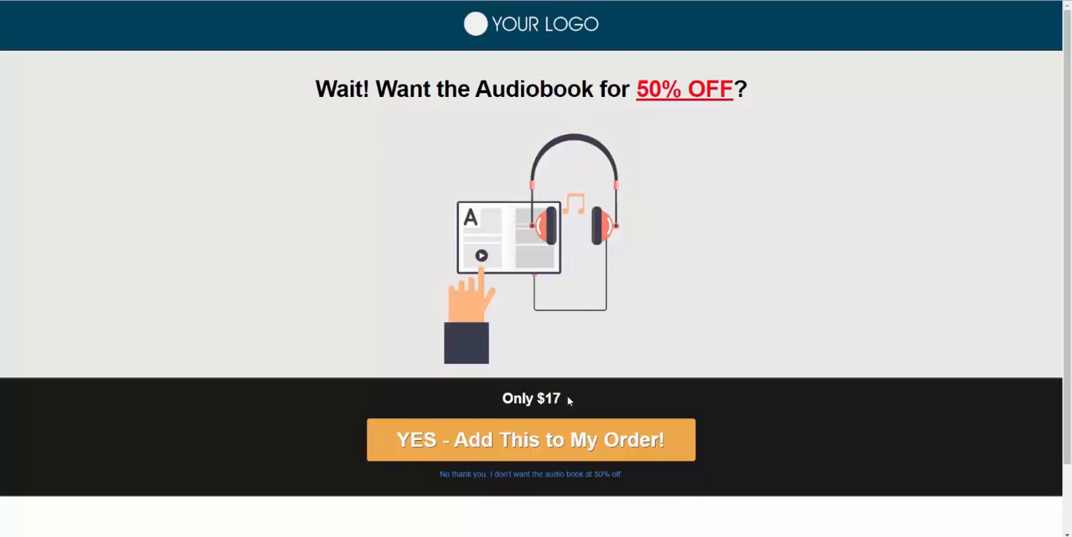
Accept the audiobook offer for $17 and the VIP membership offer for $100, adding both to the order.
{"action": "left_click_drag", "start_coordinate": [567, 401], "coordinate": [491, 400]}
{"action": "left_click", "coordinate": [492, 401]}
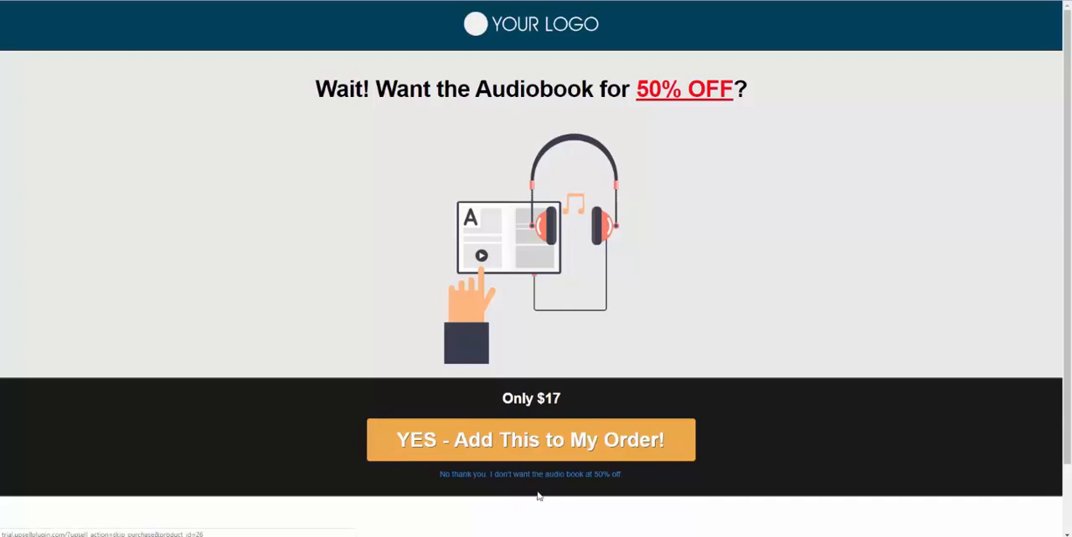
{"action": "left_click", "coordinate": [494, 449]}
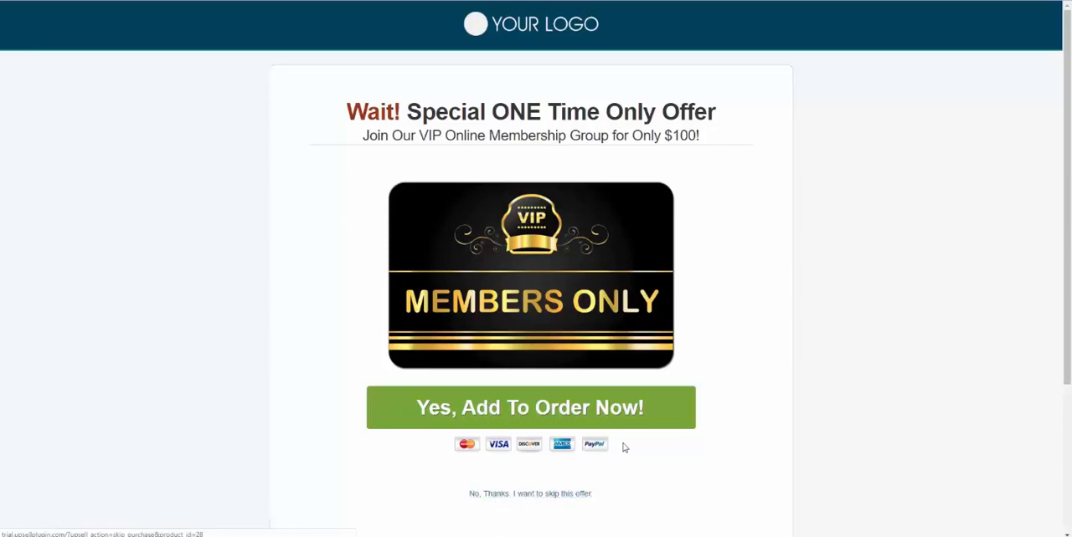
{"action": "left_click", "coordinate": [493, 421]}
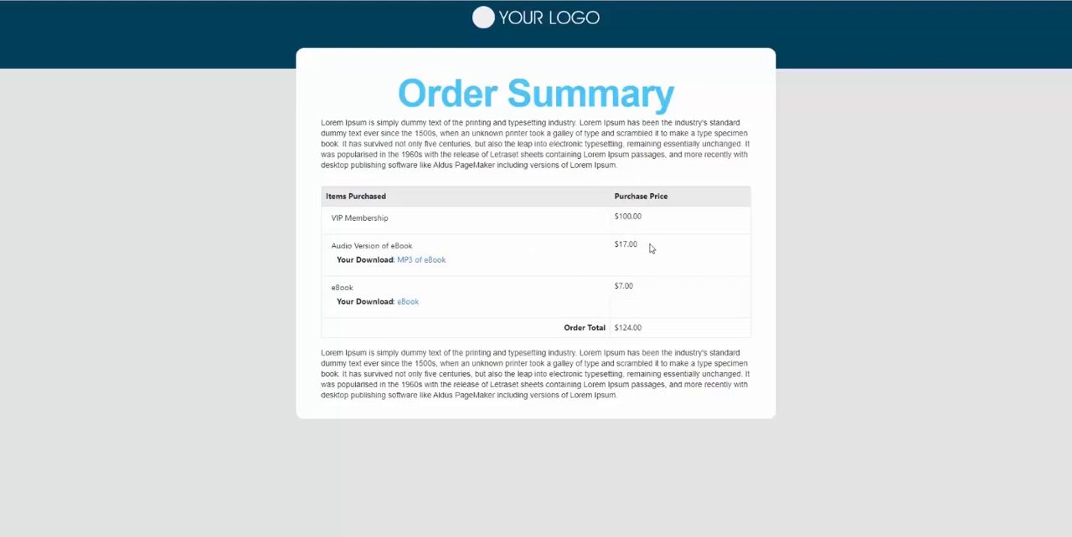
Download the MP3 of the eBook and the eBook PDF from the order summary, and open the downloaded PDF.
{"action": "left_click", "coordinate": [414, 263]}
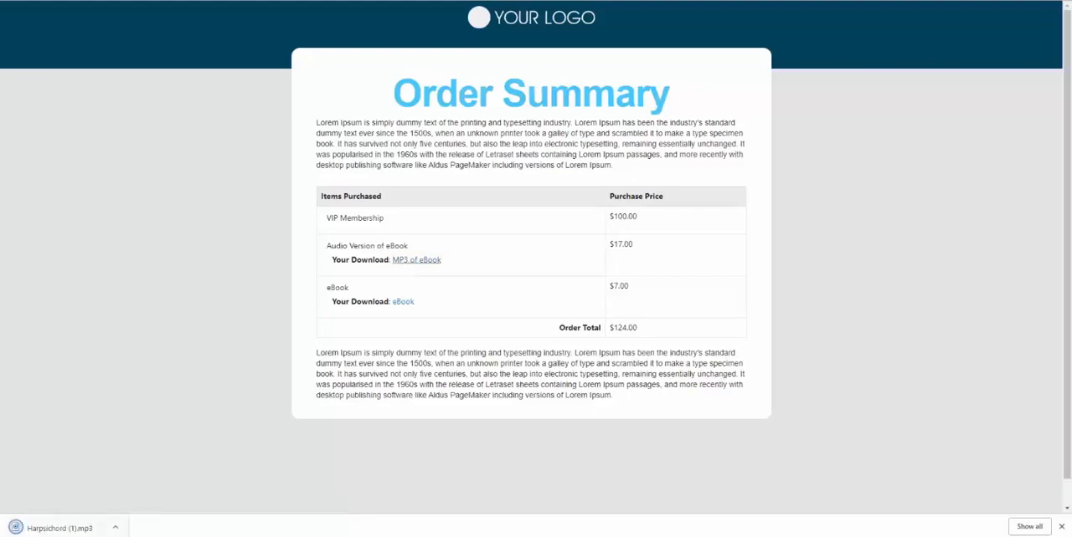
{"action": "left_click", "coordinate": [404, 303]}
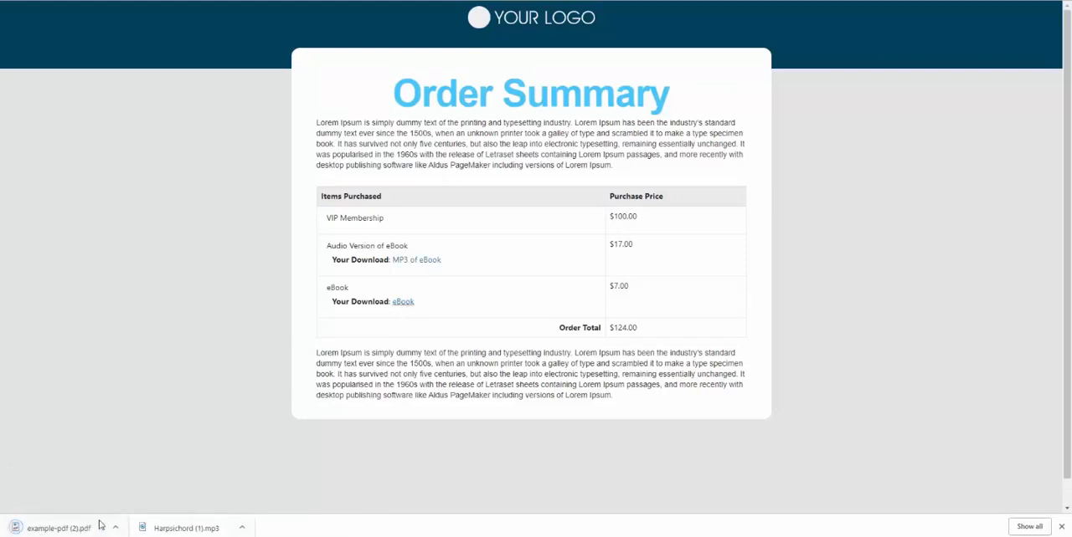
{"action": "left_click", "coordinate": [91, 525]}
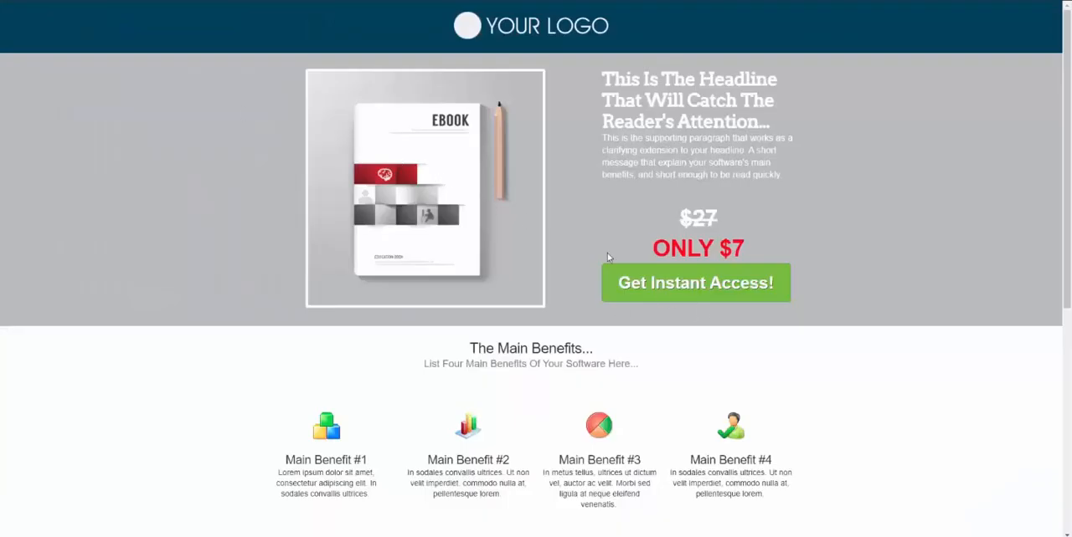
Order the eBook again from the sales page, submit the checkout payment, and skip the VIP membership offer.
{"action": "left_click", "coordinate": [667, 292]}
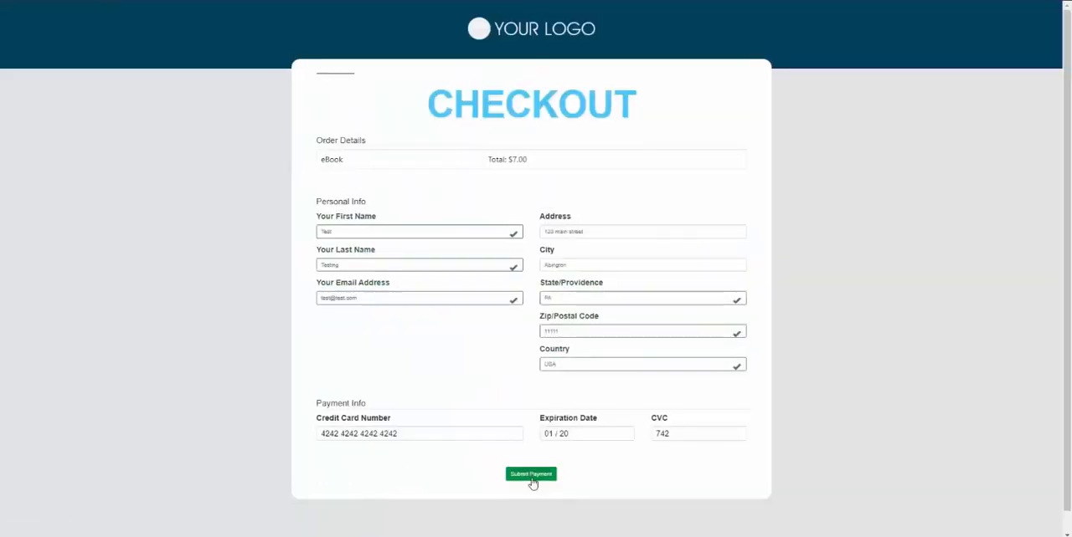
{"action": "left_click", "coordinate": [532, 482]}
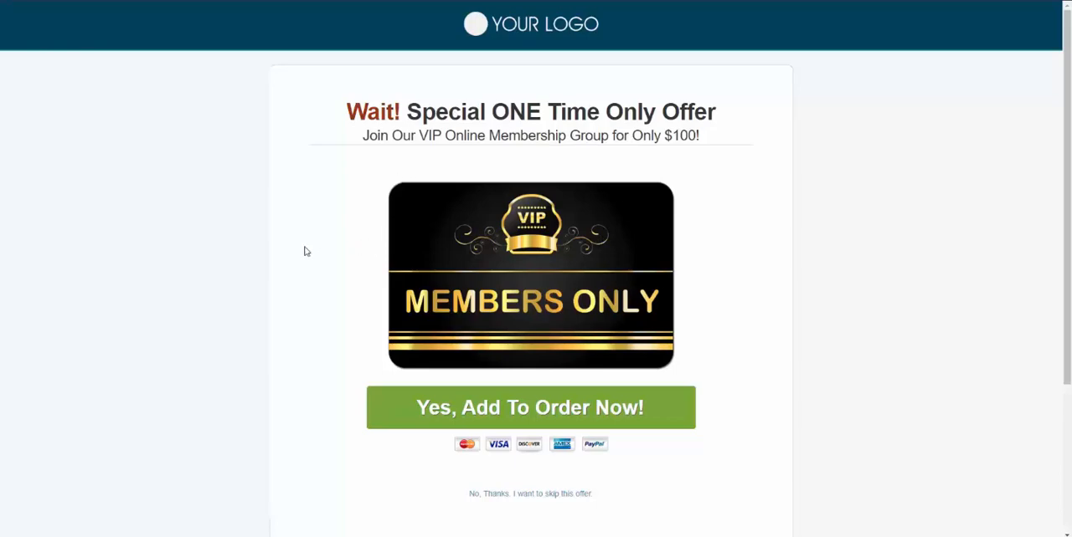
{"action": "left_click", "coordinate": [546, 495]}
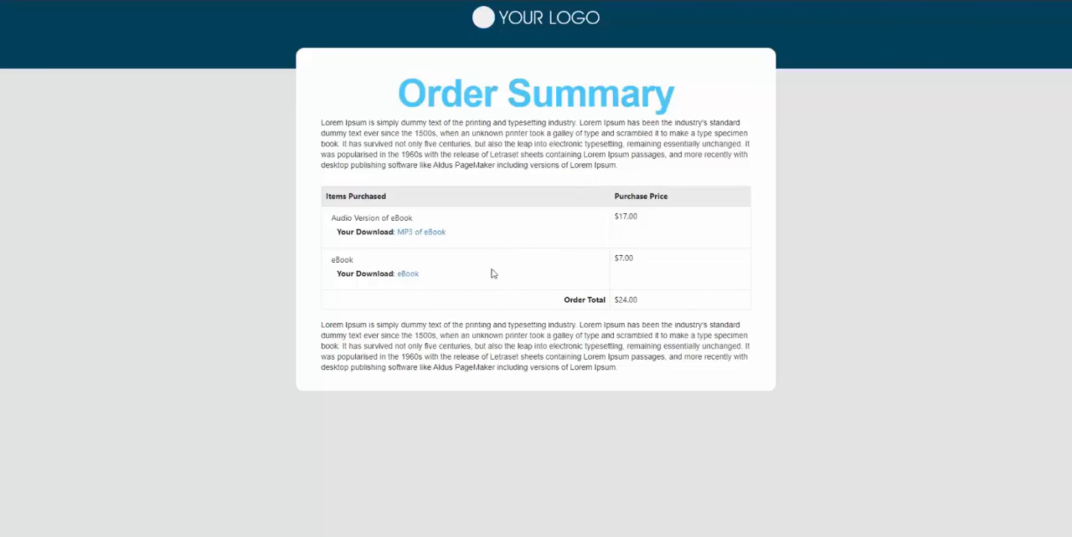
Check the order total and the prices of the audio version and eBook in the second order summary.
{"action": "double_click", "coordinate": [620, 300]}
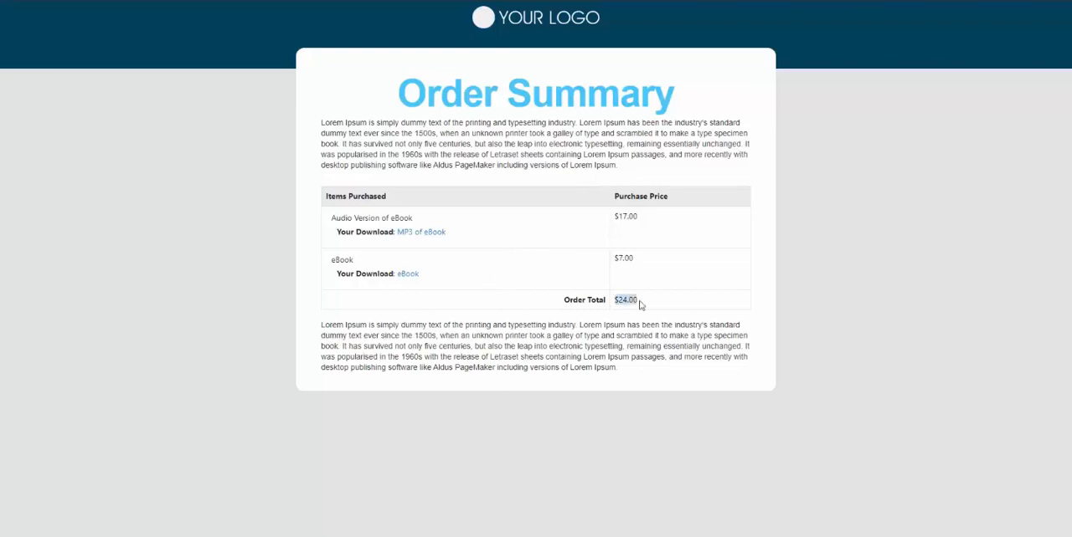
{"action": "double_click", "coordinate": [623, 259]}
{"action": "left_click_drag", "start_coordinate": [649, 217], "coordinate": [608, 218]}
{"action": "left_click", "coordinate": [635, 234]}
{"action": "left_click", "coordinate": [614, 245]}
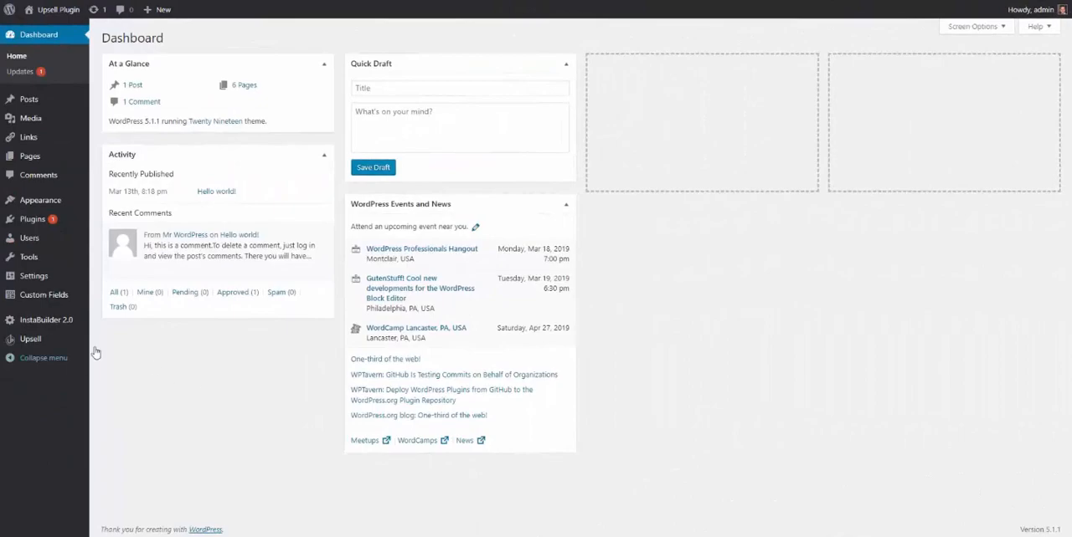
Open the Upsell plugin's settings in the WordPress admin and view the Stripe mode and checkout page options without changing them.
{"action": "mouse_move", "coordinate": [46, 347]}
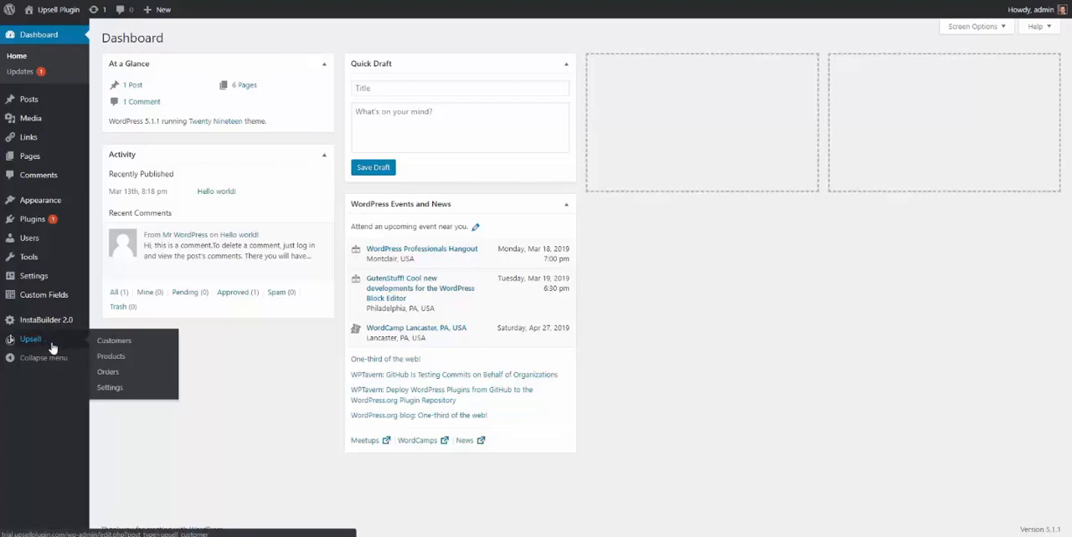
{"action": "left_click", "coordinate": [104, 391]}
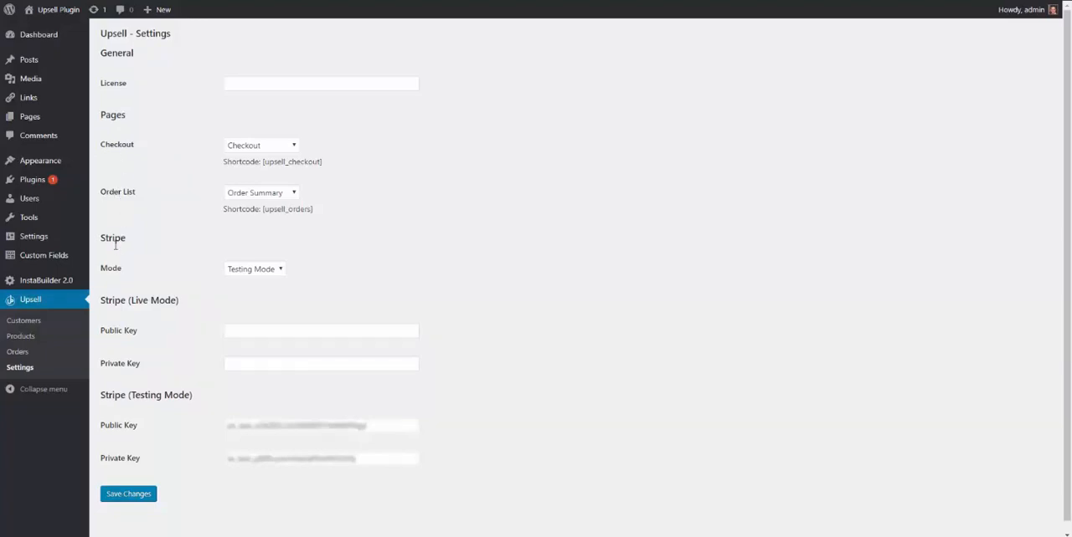
{"action": "left_click", "coordinate": [240, 273]}
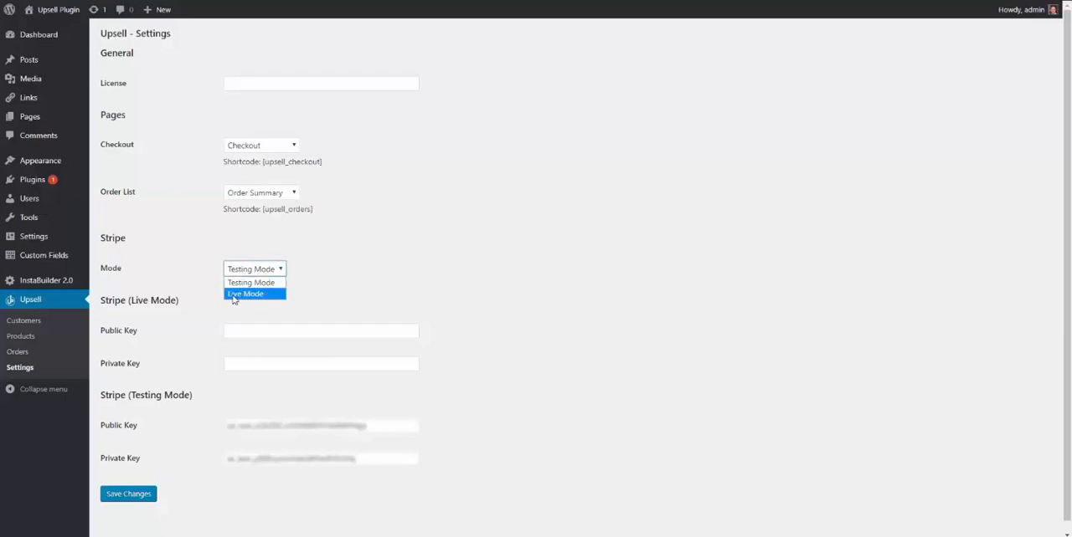
{"action": "left_click", "coordinate": [148, 301]}
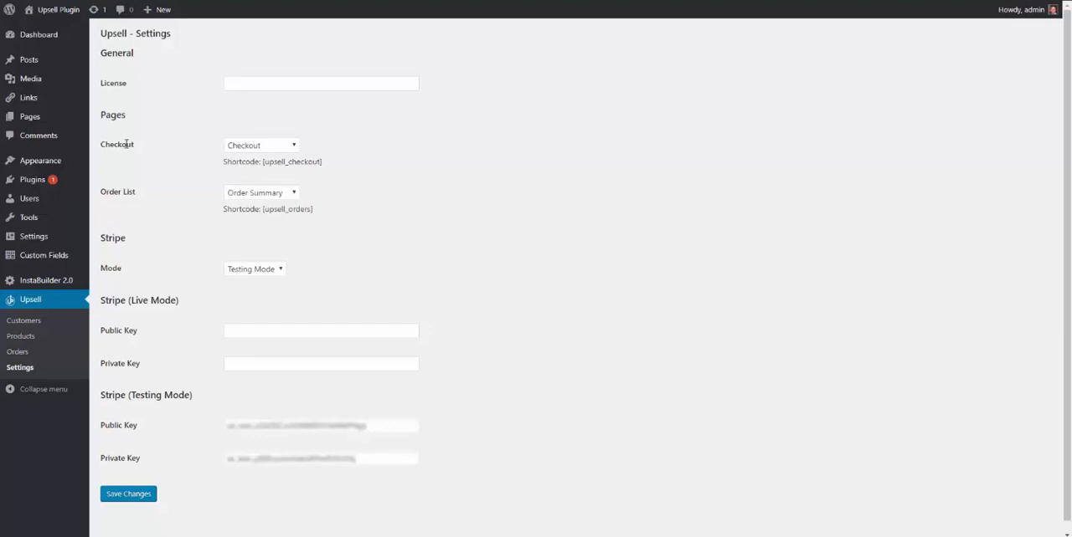
{"action": "left_click", "coordinate": [241, 147]}
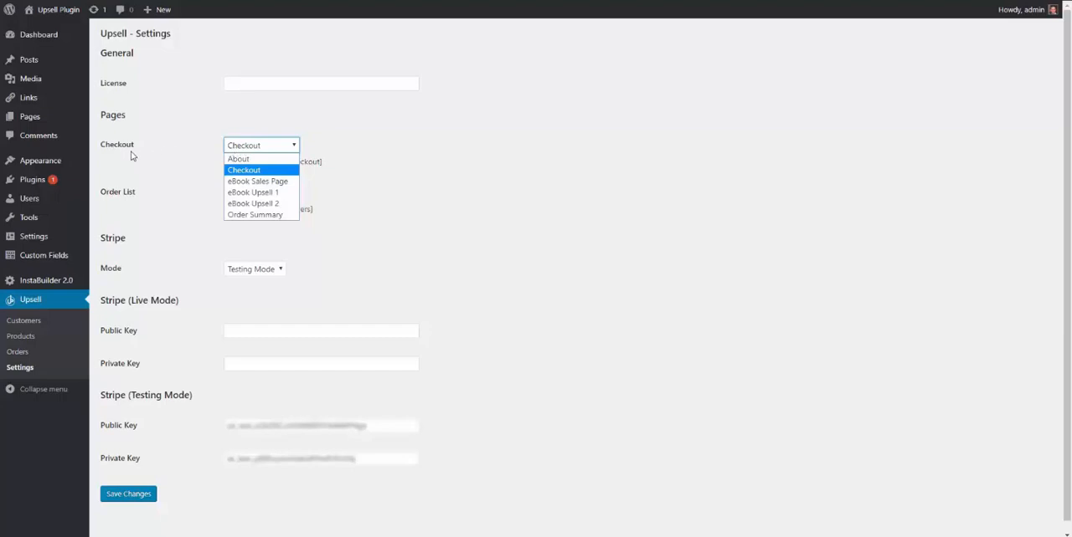
{"action": "left_click", "coordinate": [199, 188]}
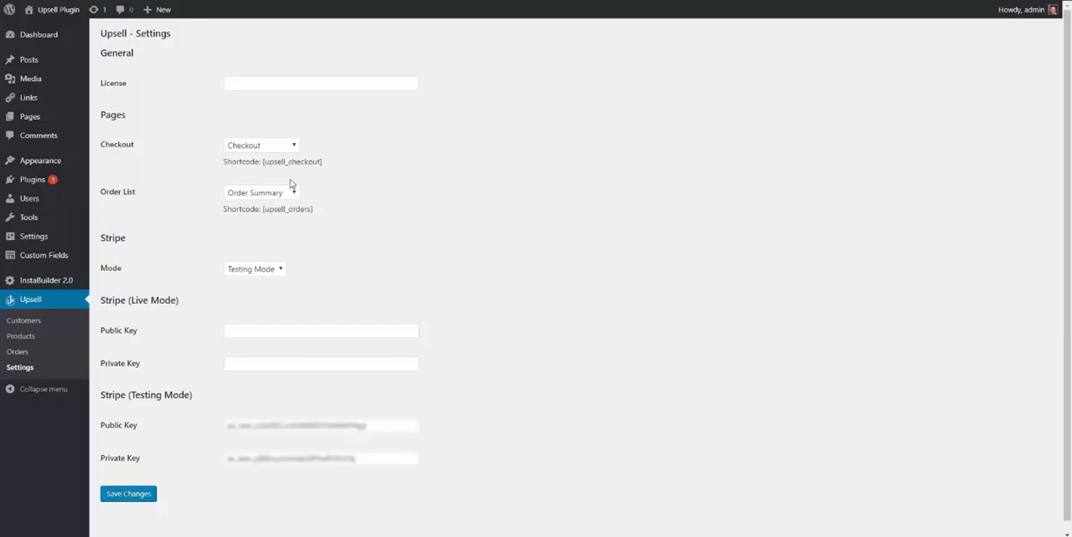
Highlight the [upsell_checkout] and [upsell_orders] shortcodes given for the checkout and order list pages.
{"action": "left_click_drag", "start_coordinate": [324, 162], "coordinate": [261, 163]}
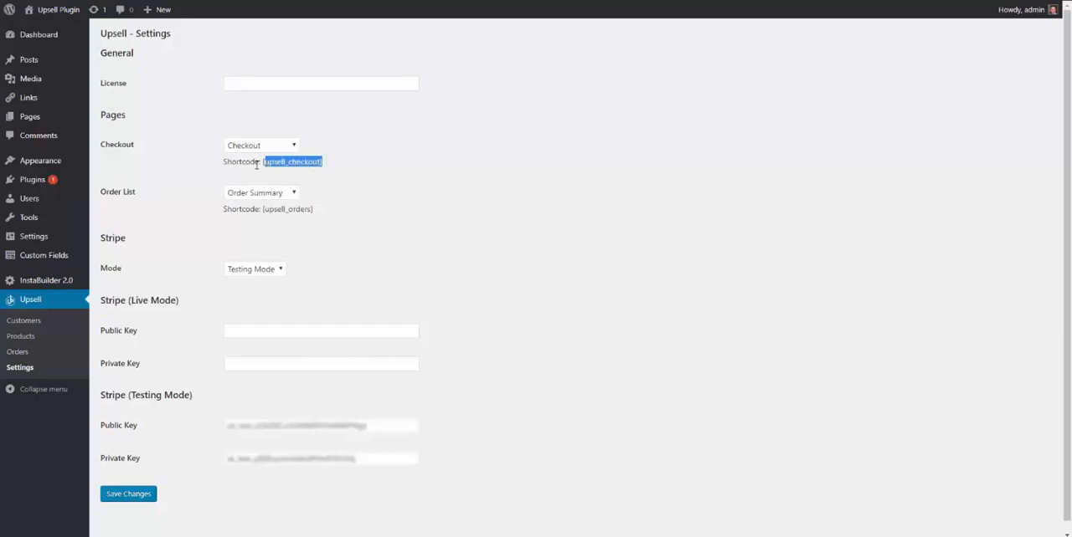
{"action": "left_click", "coordinate": [317, 213]}
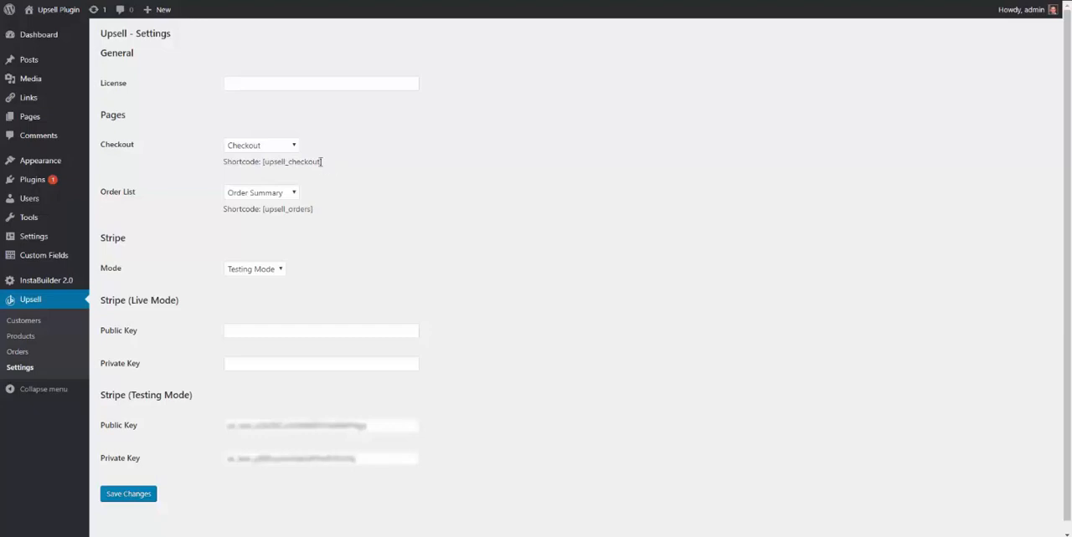
{"action": "left_click_drag", "start_coordinate": [323, 163], "coordinate": [262, 163]}
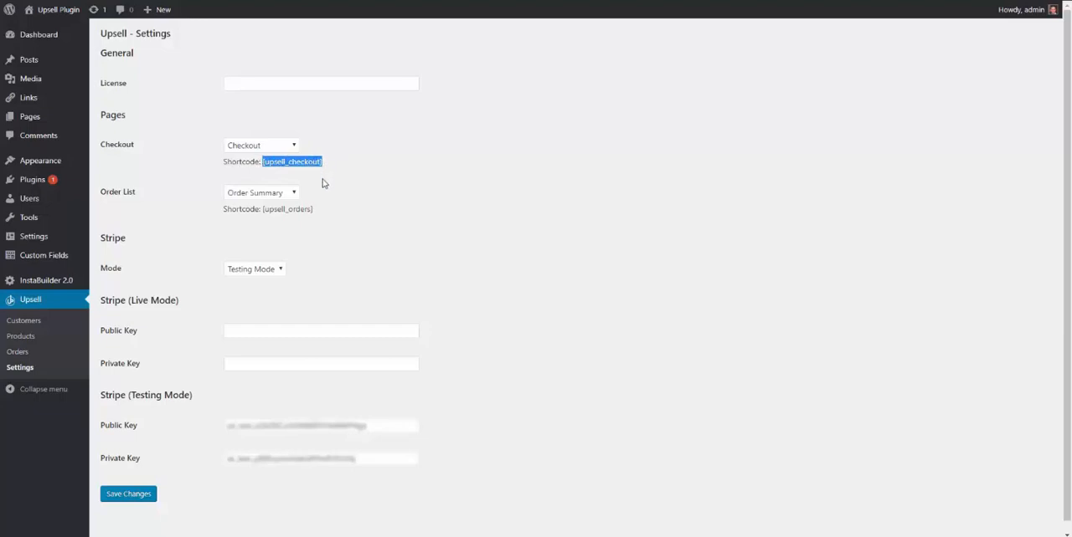
{"action": "left_click_drag", "start_coordinate": [318, 210], "coordinate": [263, 210]}
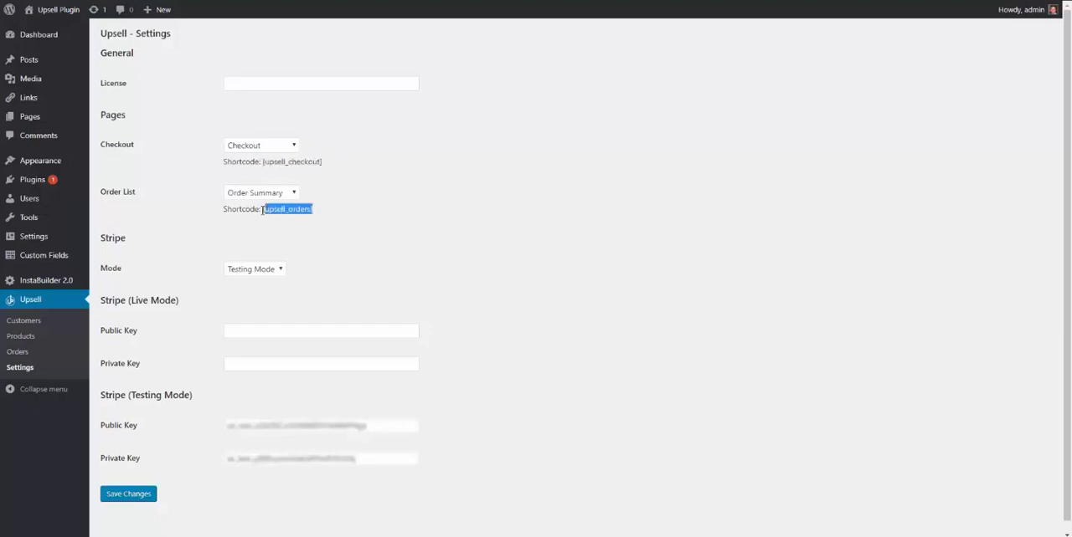
{"action": "left_click", "coordinate": [360, 218]}
{"action": "left_click_drag", "start_coordinate": [320, 210], "coordinate": [267, 212]}
{"action": "left_click", "coordinate": [328, 219]}
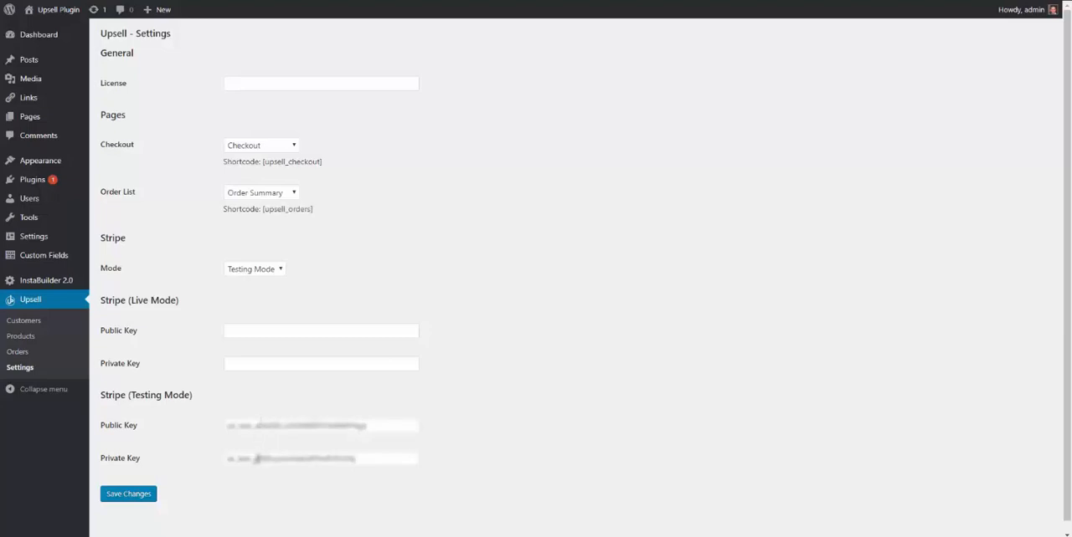
Save the Upsell settings and open the eBook product for editing.
{"action": "left_click", "coordinate": [146, 494]}
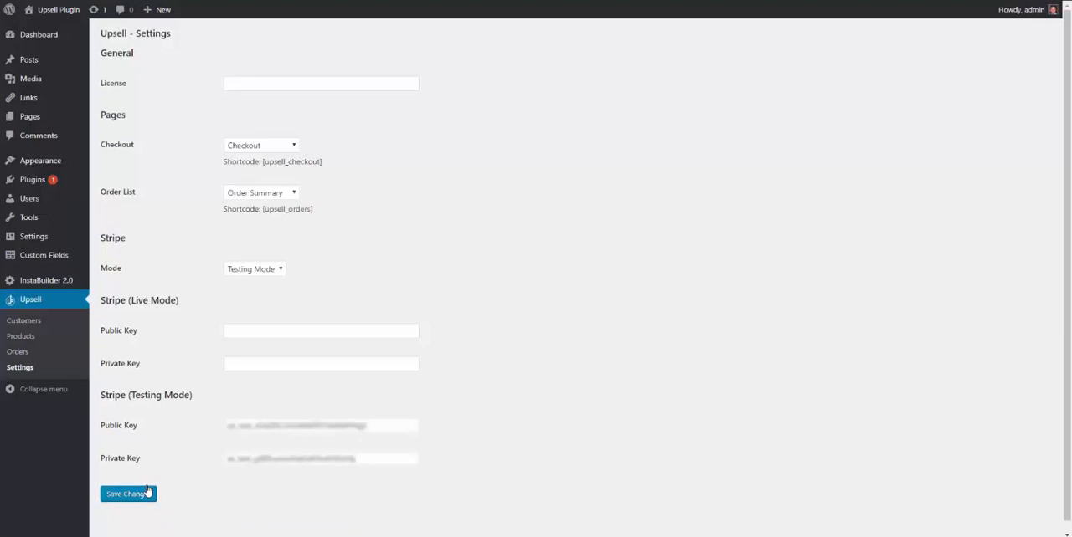
{"action": "left_click", "coordinate": [20, 337]}
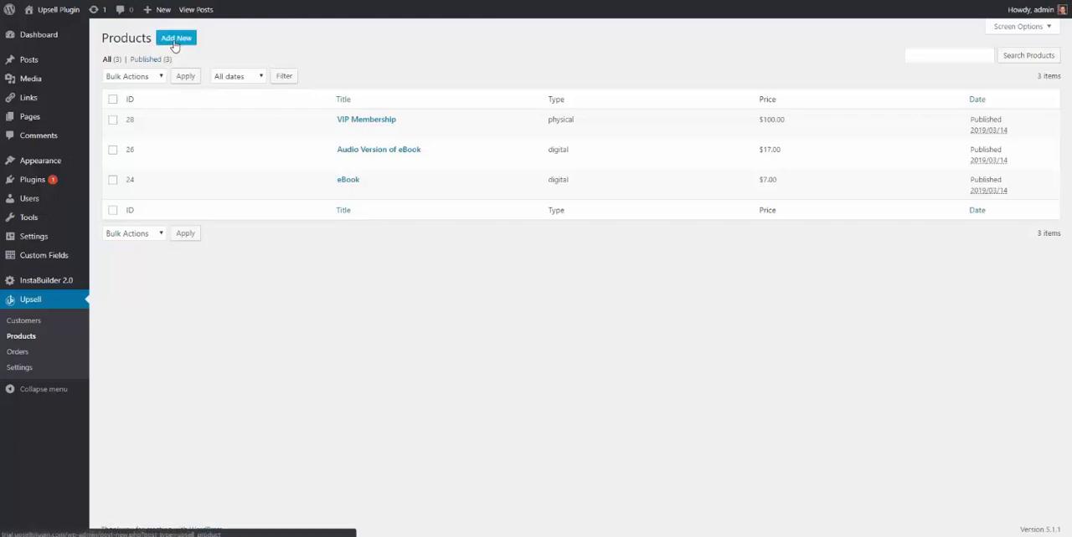
{"action": "left_click", "coordinate": [349, 182]}
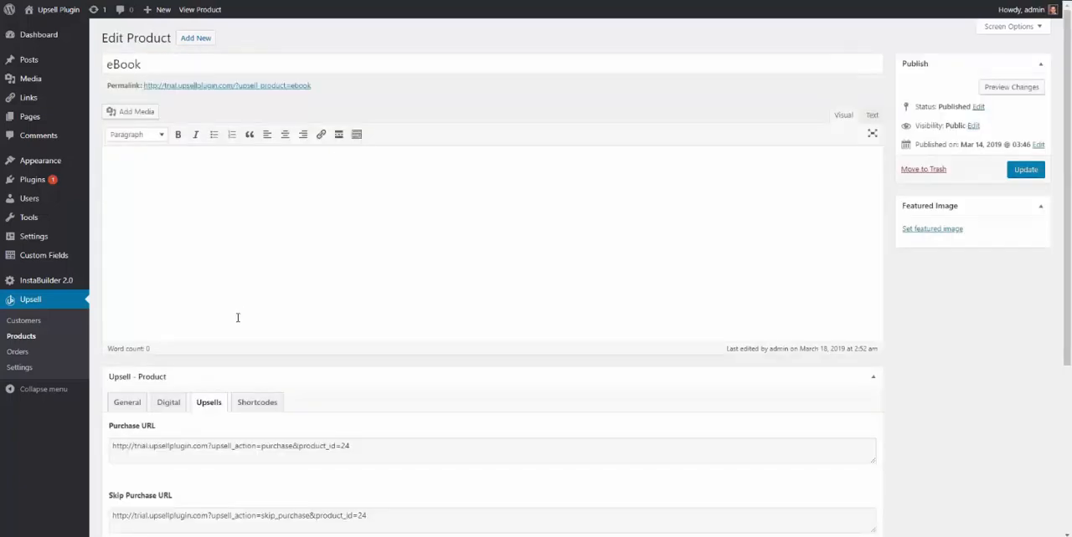
Look through the eBook's General, Digital, Upsells and Shortcodes product settings, ending on the General ones.
{"action": "scroll", "coordinate": [226, 327], "scroll_direction": "down", "scroll_amount": 1}
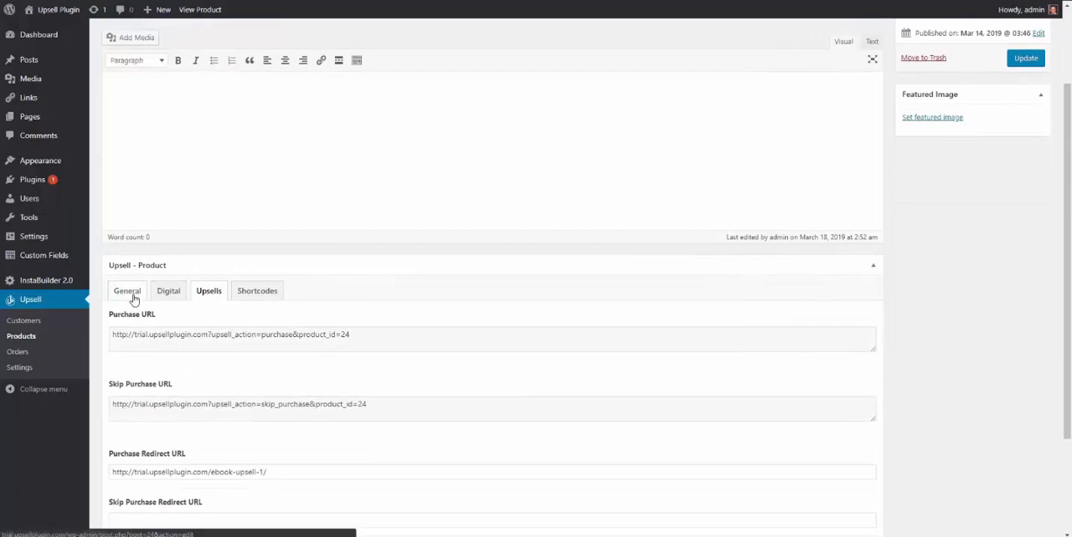
{"action": "left_click", "coordinate": [133, 298]}
{"action": "left_click", "coordinate": [163, 299]}
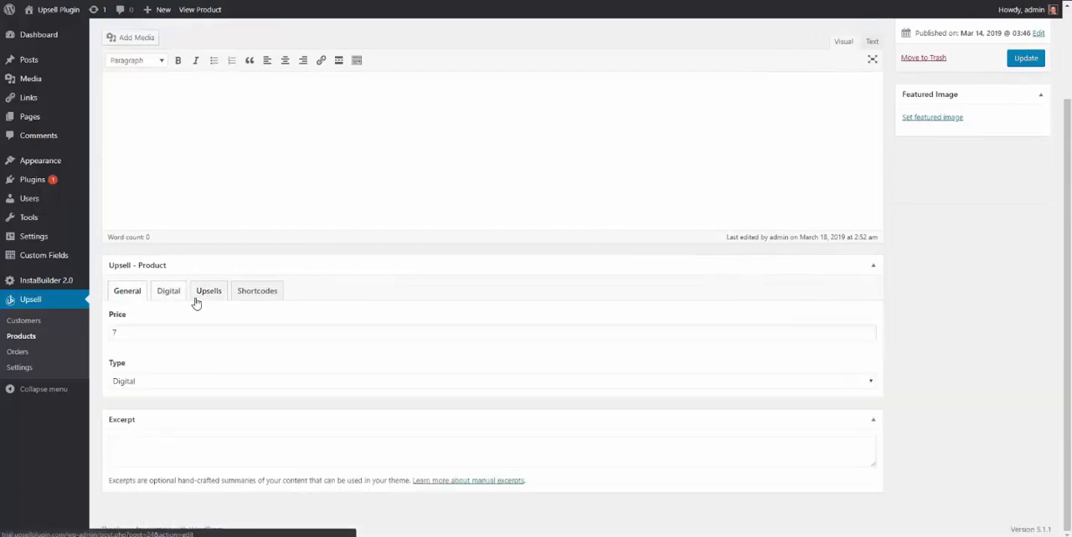
{"action": "left_click", "coordinate": [206, 300]}
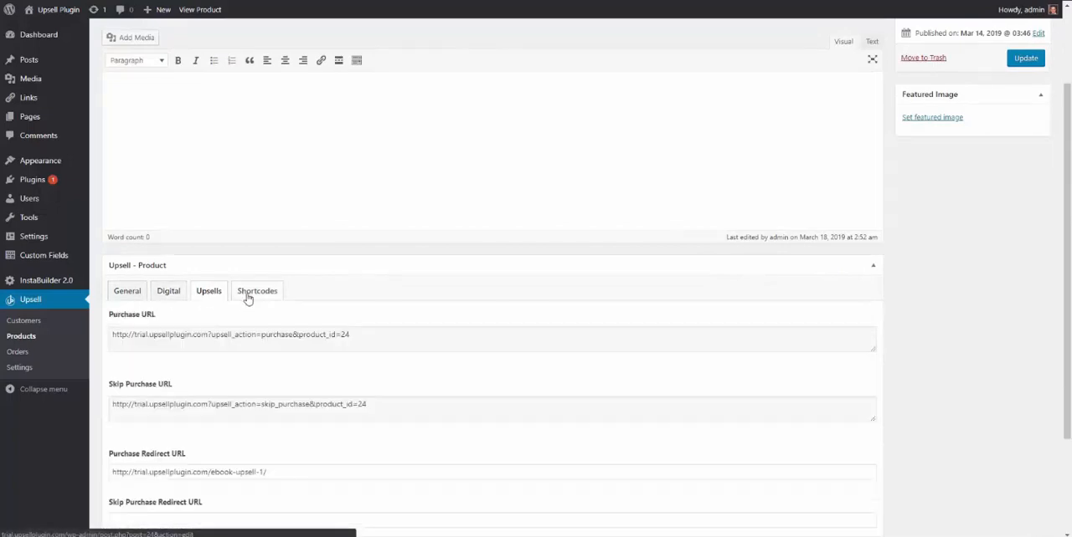
{"action": "left_click", "coordinate": [242, 300]}
{"action": "left_click", "coordinate": [142, 299]}
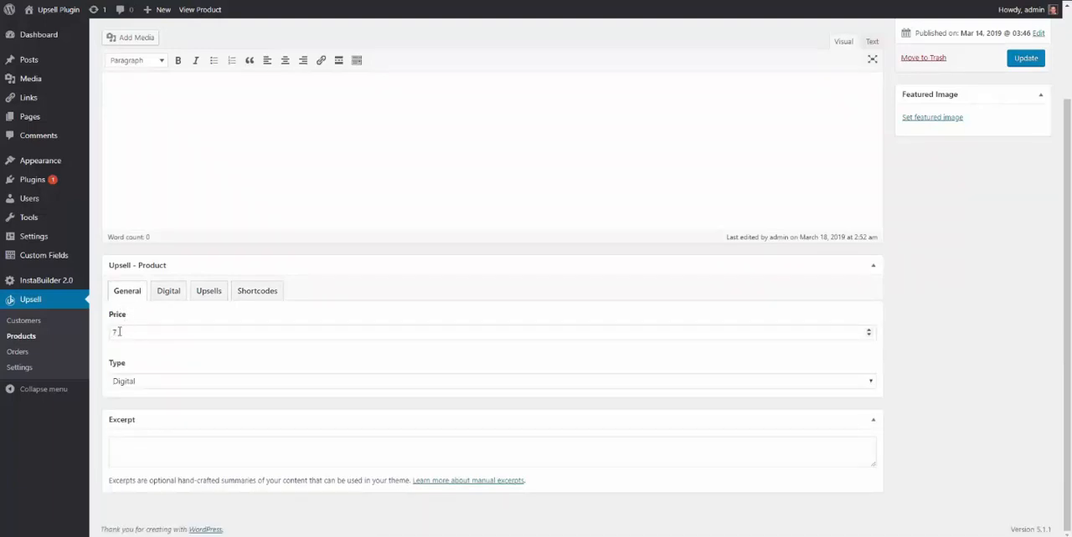
Check the eBook's price in its general settings and choose Digital as the product type.
{"action": "left_click_drag", "start_coordinate": [108, 335], "coordinate": [129, 316]}
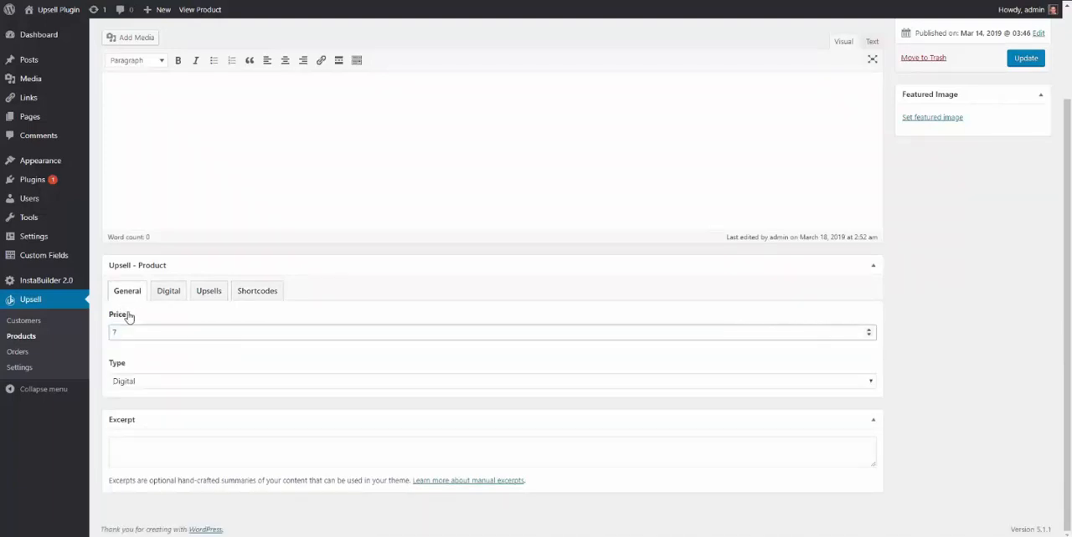
{"action": "left_click", "coordinate": [150, 370]}
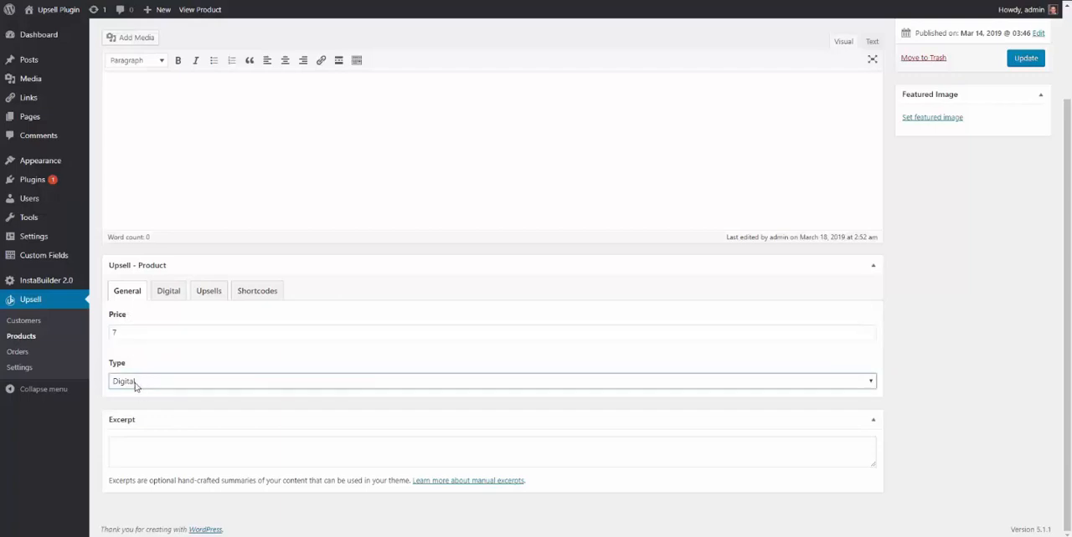
{"action": "left_click", "coordinate": [136, 382]}
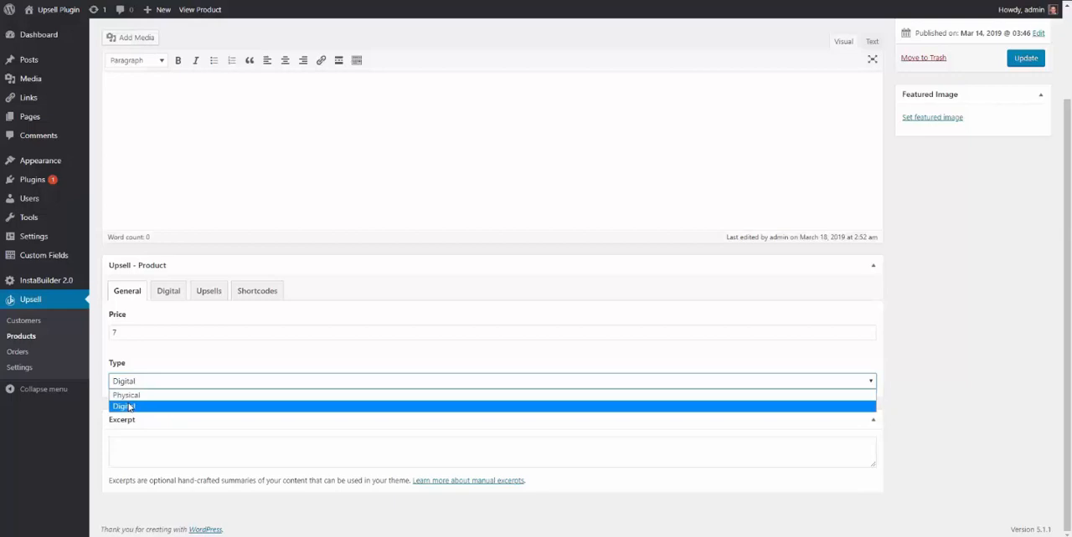
{"action": "left_click", "coordinate": [126, 408]}
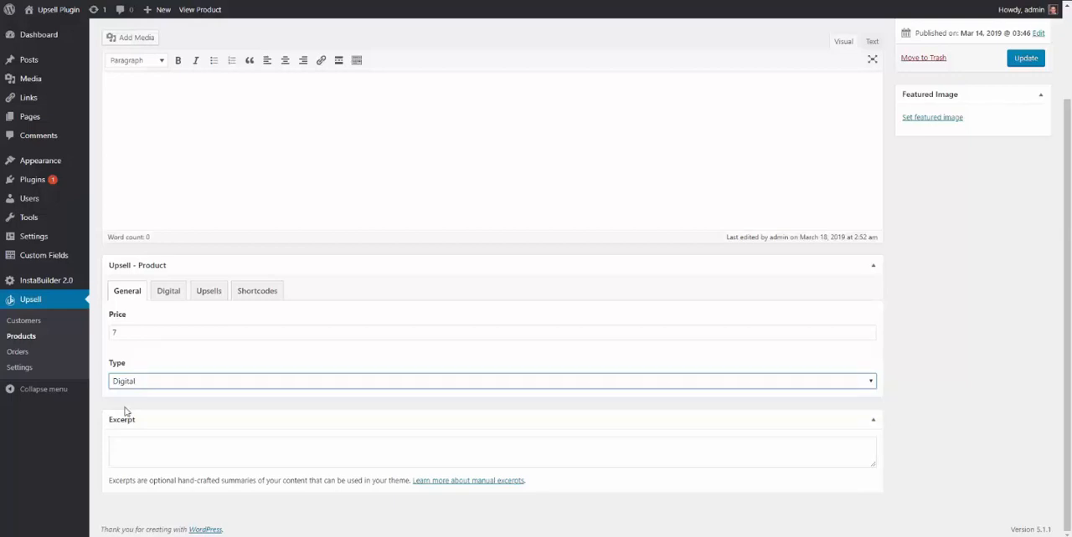
Switch the eBook's product type to Physical and back to Digital.
{"action": "left_click", "coordinate": [137, 385]}
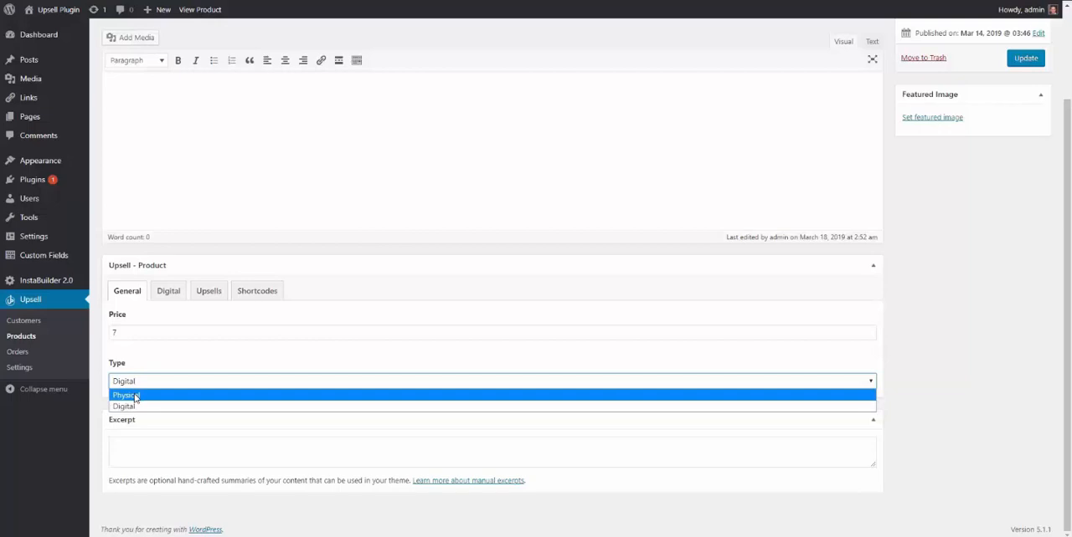
{"action": "left_click", "coordinate": [131, 396]}
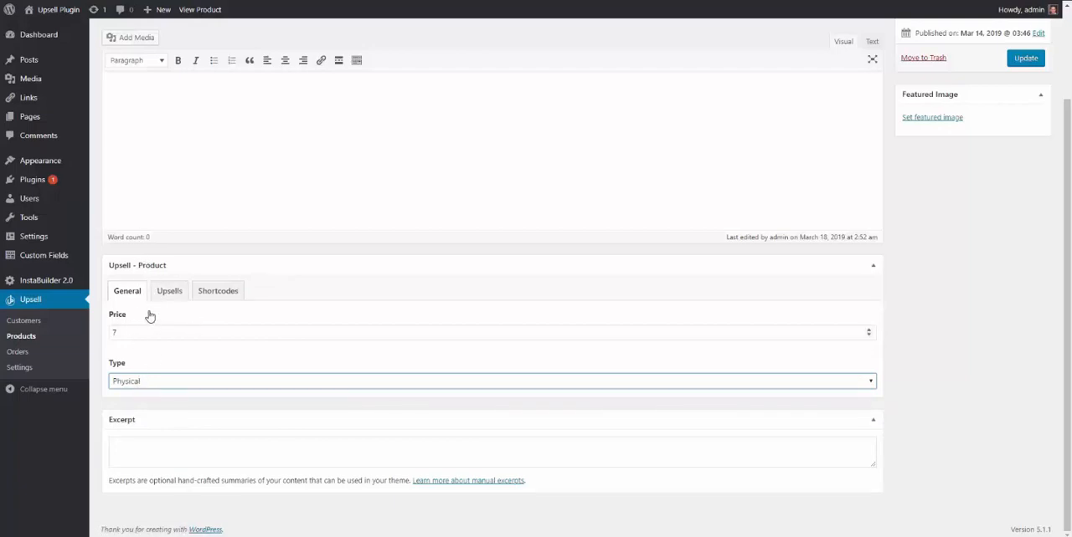
{"action": "left_click", "coordinate": [139, 383]}
{"action": "left_click", "coordinate": [140, 405]}
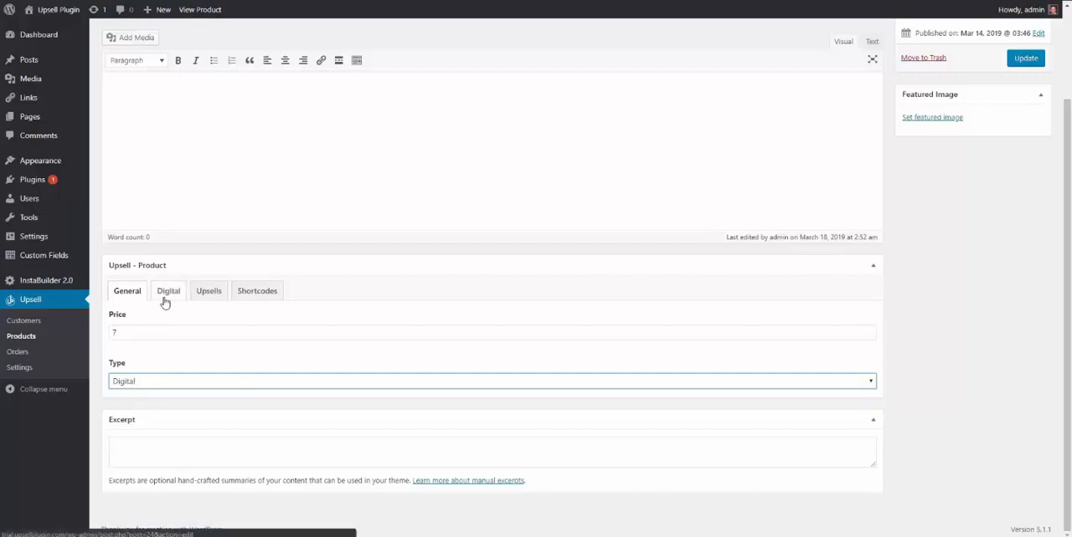
Remove the eBook's file in its Digital settings and attach Harpsichord.mp3 from the media library again.
{"action": "left_click", "coordinate": [166, 301]}
{"action": "scroll", "coordinate": [167, 327], "scroll_direction": "down", "scroll_amount": 3}
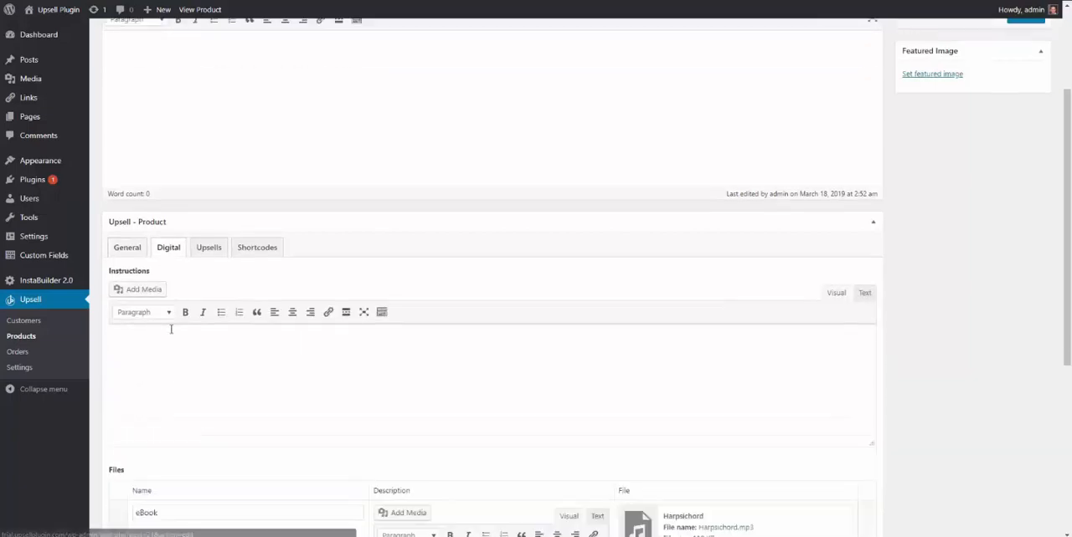
{"action": "scroll", "coordinate": [205, 363], "scroll_direction": "down", "scroll_amount": 2}
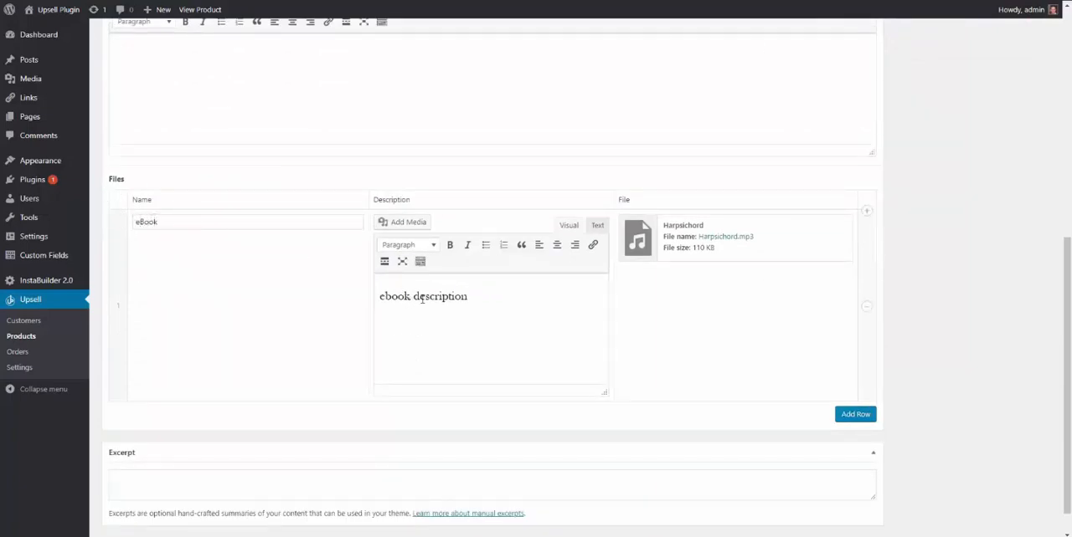
{"action": "left_click", "coordinate": [840, 226]}
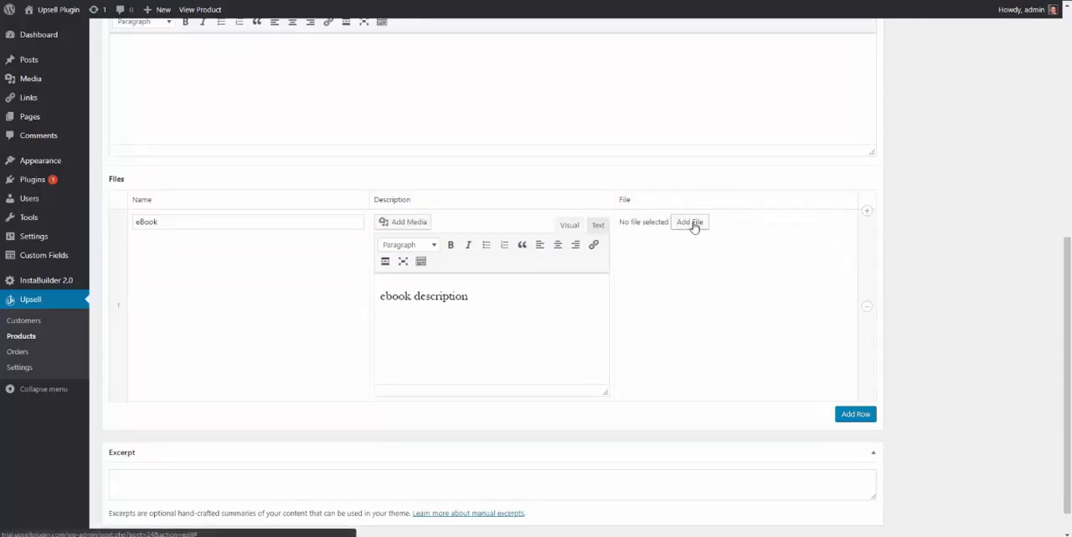
{"action": "left_click", "coordinate": [691, 223]}
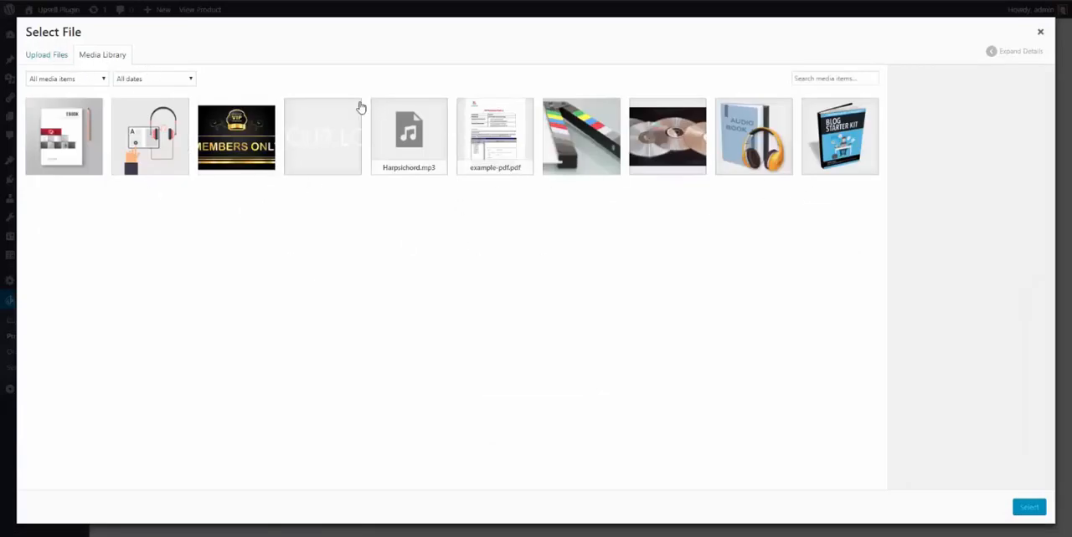
{"action": "left_click", "coordinate": [44, 57]}
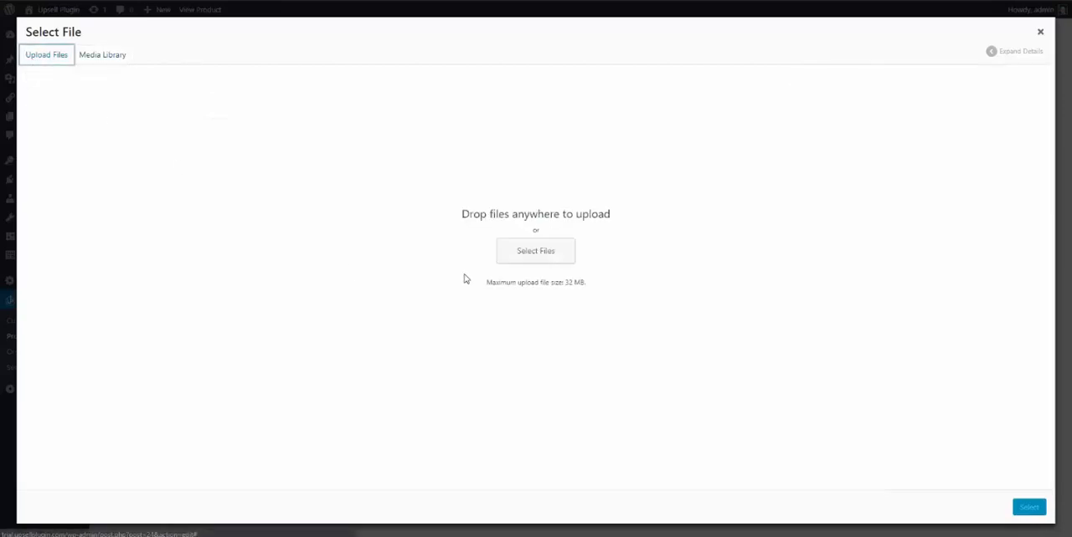
{"action": "left_click", "coordinate": [102, 54]}
{"action": "left_click", "coordinate": [409, 134]}
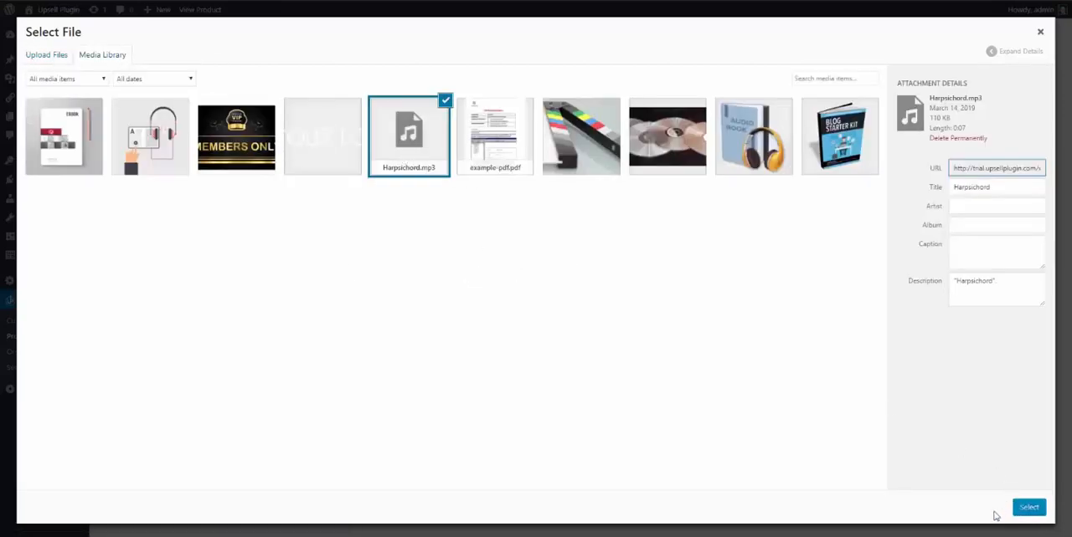
{"action": "left_click", "coordinate": [1026, 507]}
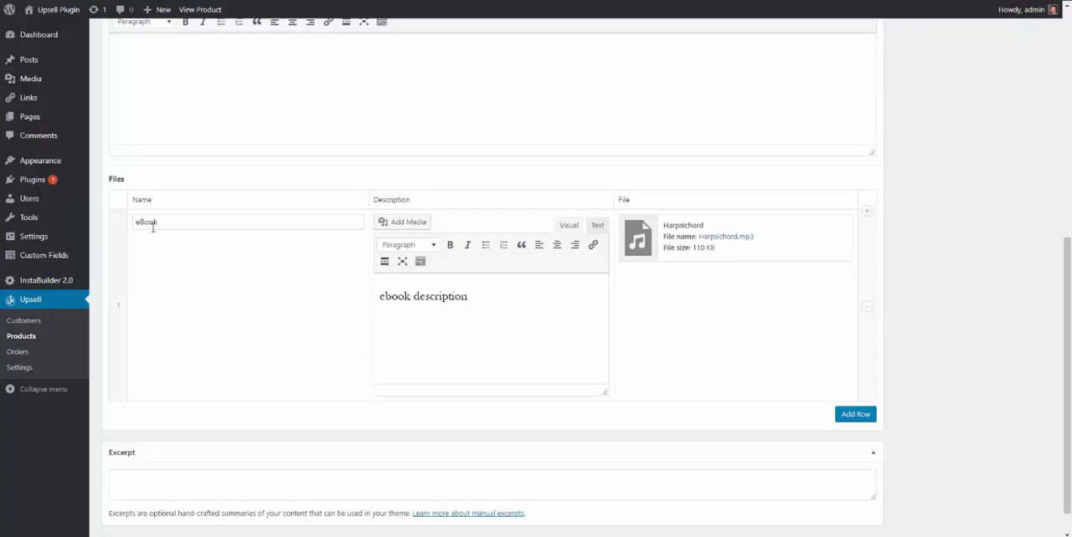
Add a second, empty row to the eBook's Files table and remove it again.
{"action": "left_click", "coordinate": [855, 414]}
{"action": "scroll", "coordinate": [287, 385], "scroll_direction": "down", "scroll_amount": 2}
{"action": "left_click", "coordinate": [164, 303]}
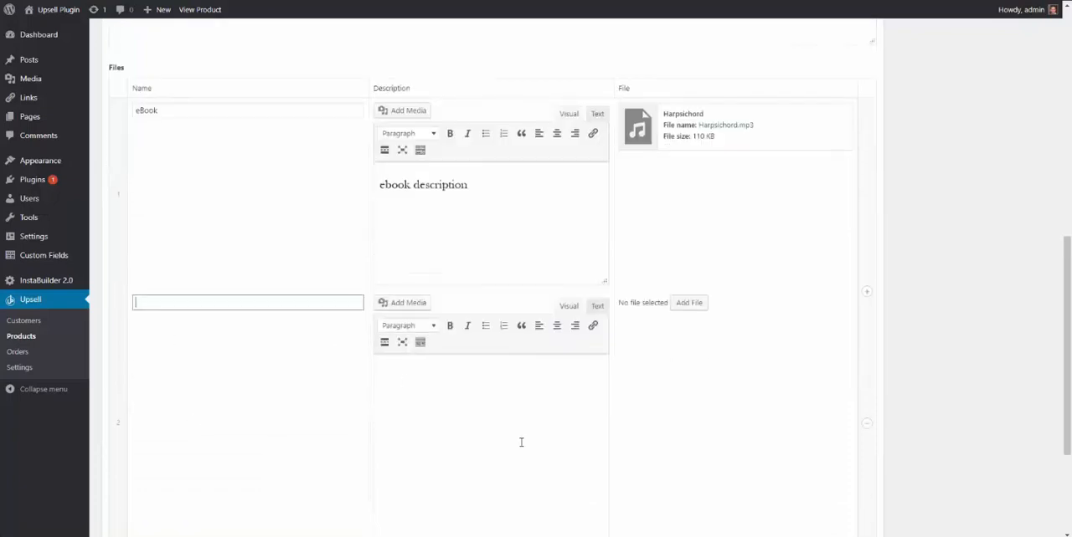
{"action": "left_click", "coordinate": [519, 442]}
{"action": "scroll", "coordinate": [868, 376], "scroll_direction": "down", "scroll_amount": 2}
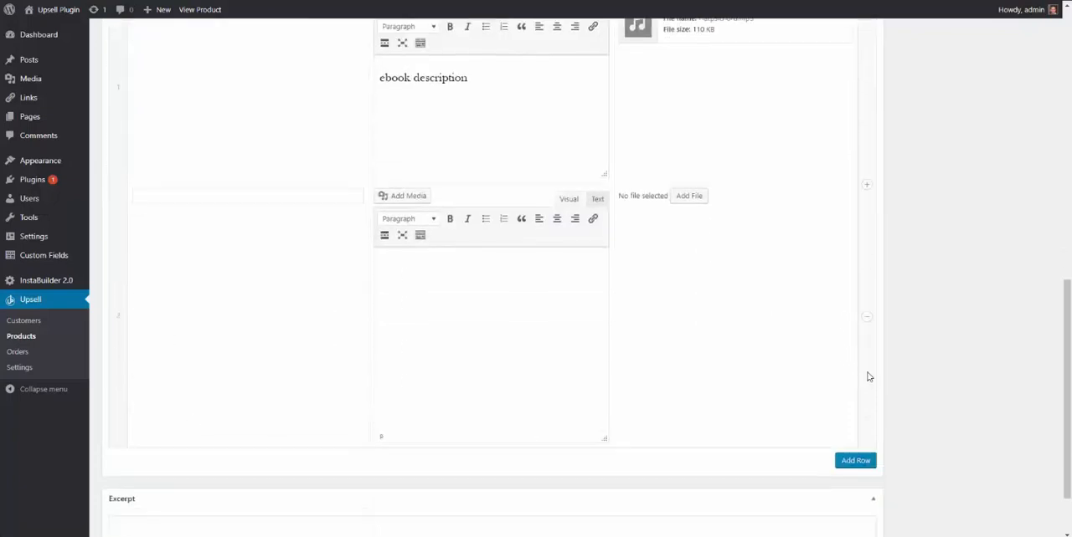
{"action": "left_click", "coordinate": [867, 317]}
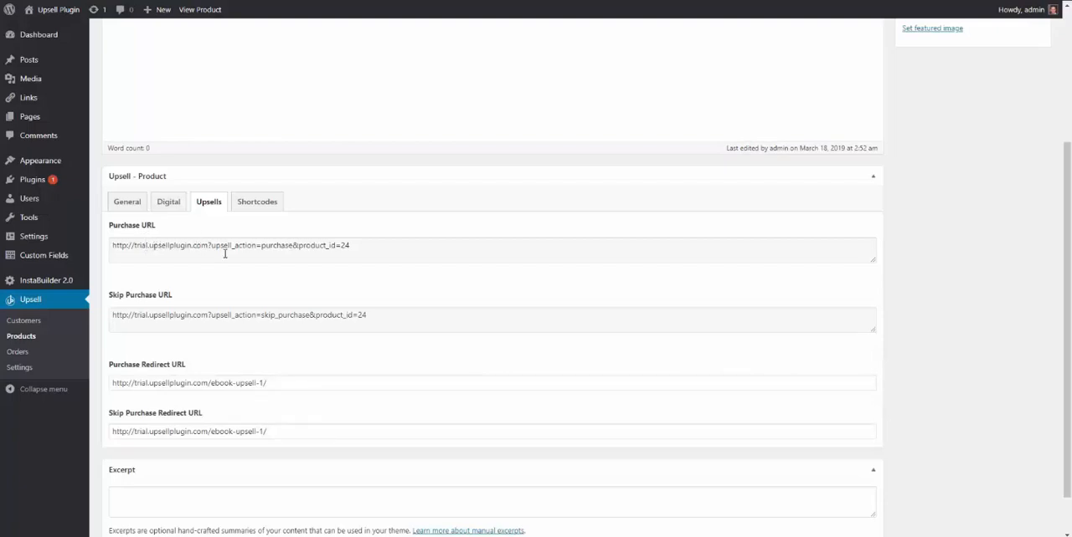
Review the eBook's purchase, skip purchase and redirect URLs in its Upsells settings and the equivalent purchase shortcodes.
{"action": "scroll", "coordinate": [144, 221], "scroll_direction": "up", "scroll_amount": 3}
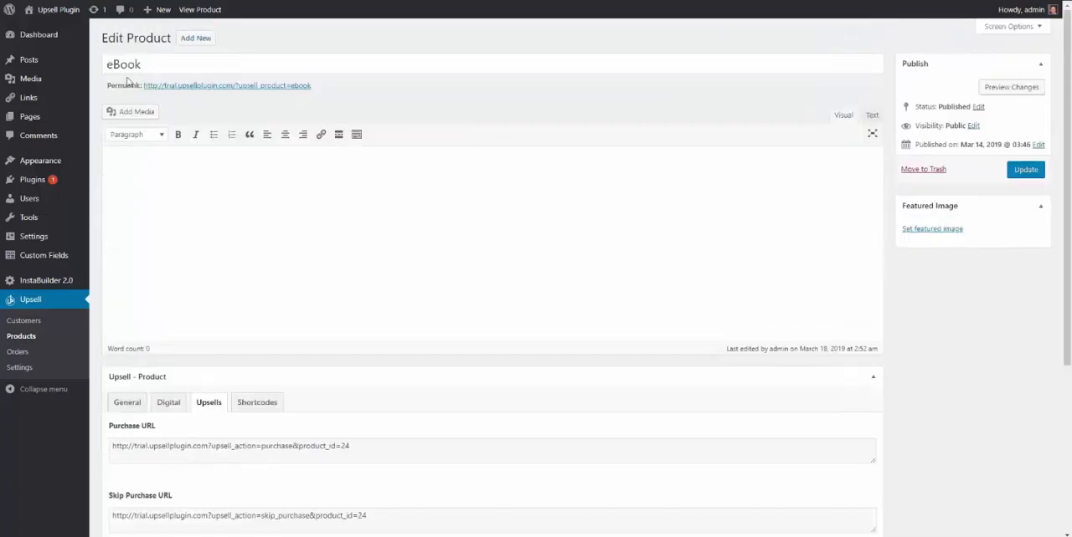
{"action": "scroll", "coordinate": [231, 430], "scroll_direction": "down", "scroll_amount": 3}
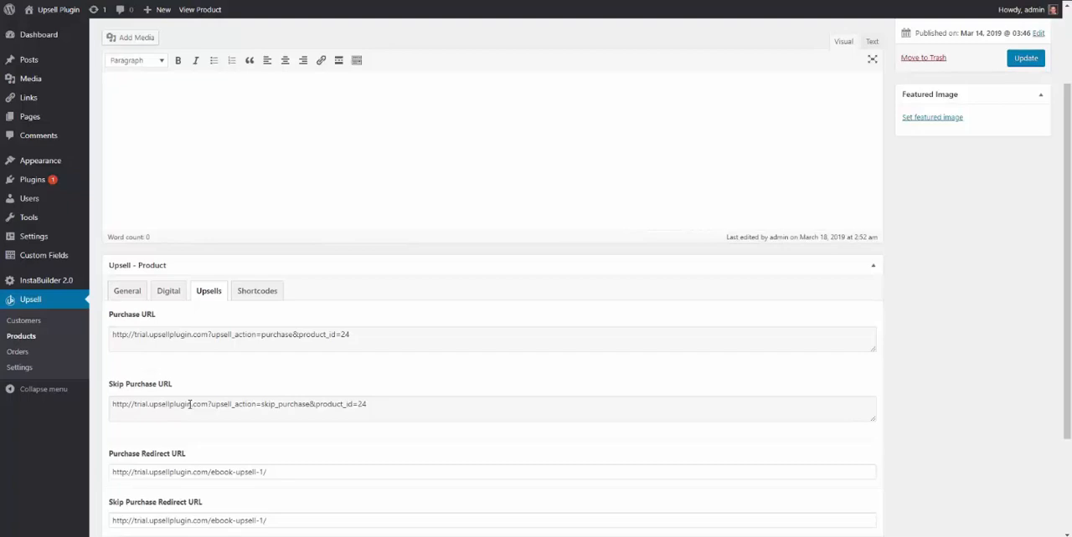
{"action": "scroll", "coordinate": [189, 405], "scroll_direction": "down", "scroll_amount": 1}
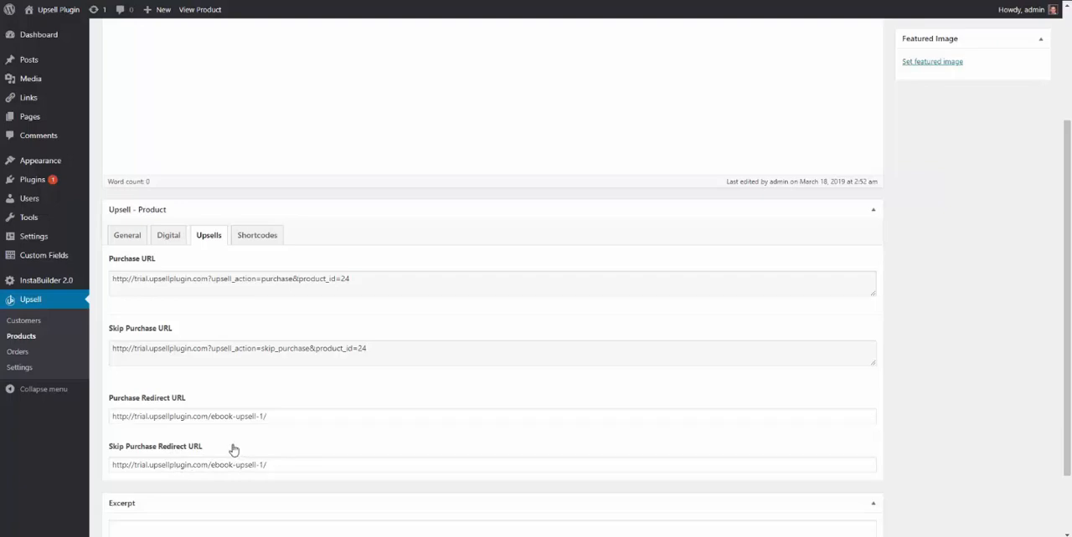
{"action": "left_click", "coordinate": [257, 237]}
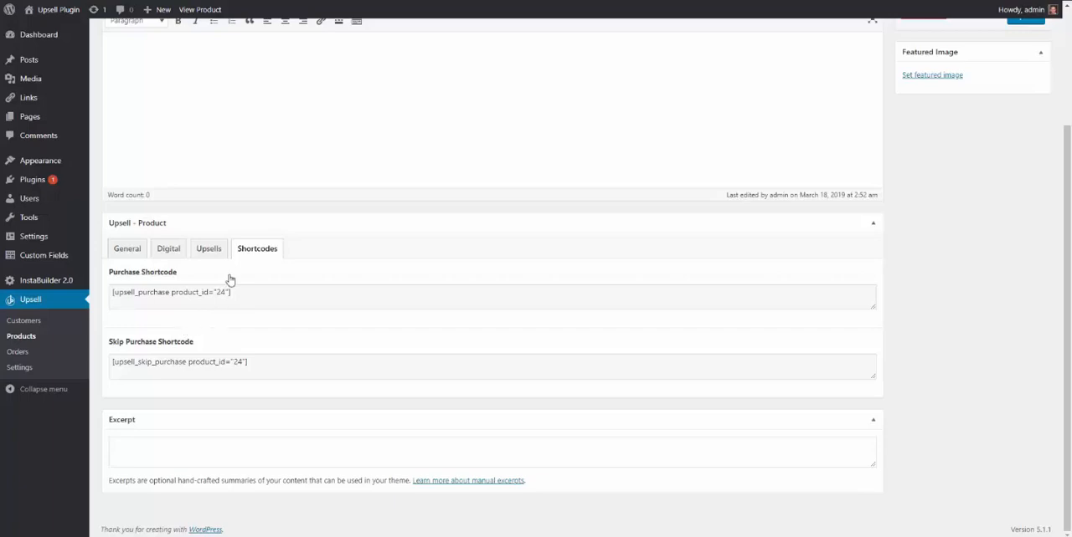
{"action": "left_click", "coordinate": [209, 249]}
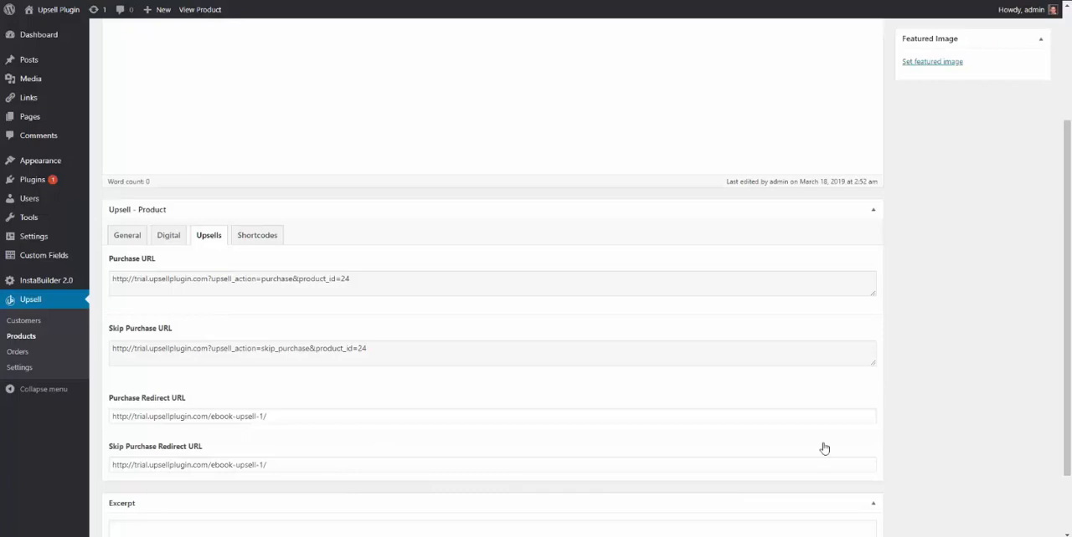
Update the eBook product and return to the Upsell product list.
{"action": "scroll", "coordinate": [824, 449], "scroll_direction": "up", "scroll_amount": 3}
{"action": "left_click", "coordinate": [1026, 170]}
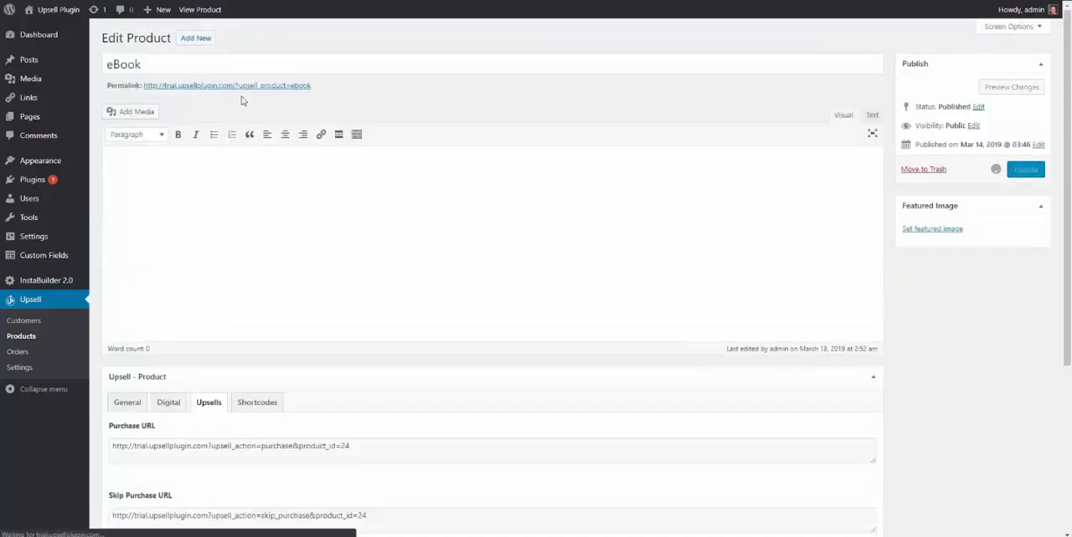
{"action": "left_click", "coordinate": [21, 338]}
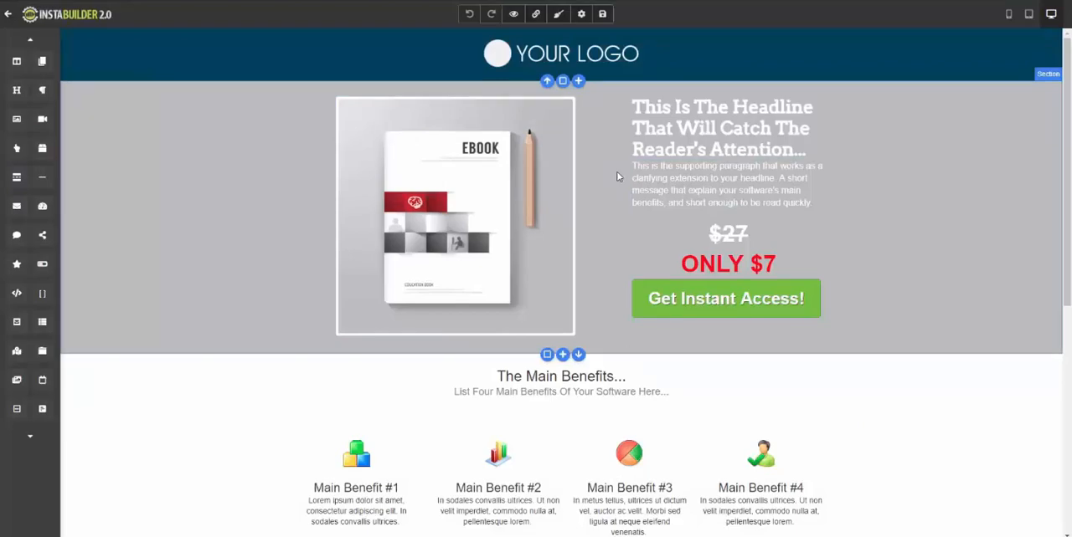
Select the "Get Instant Access!" button on the InstaBuilder sales page and copy the Purchase URL from the eBook's Upsells settings.
{"action": "left_click", "coordinate": [683, 305]}
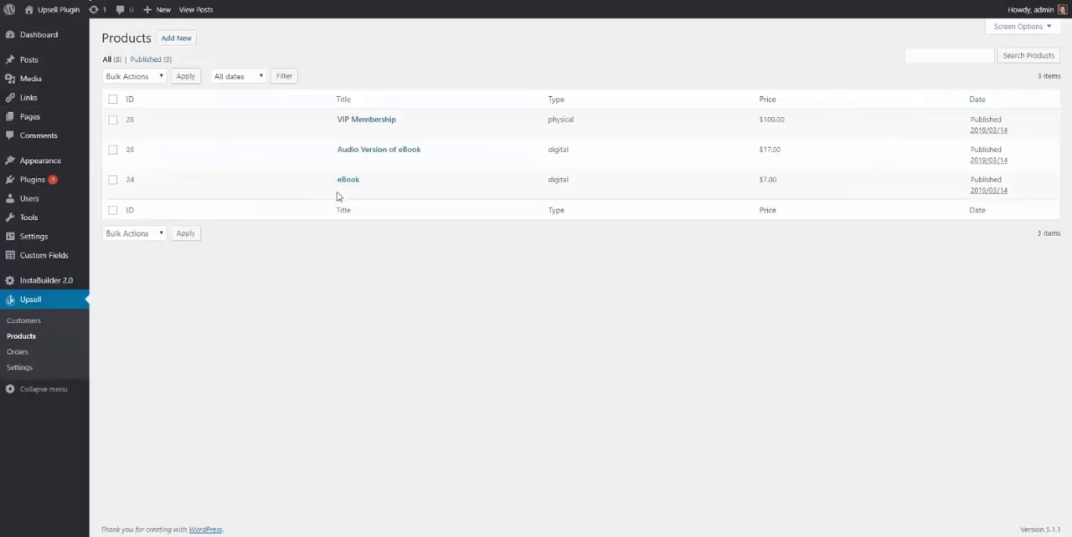
{"action": "left_click", "coordinate": [347, 180]}
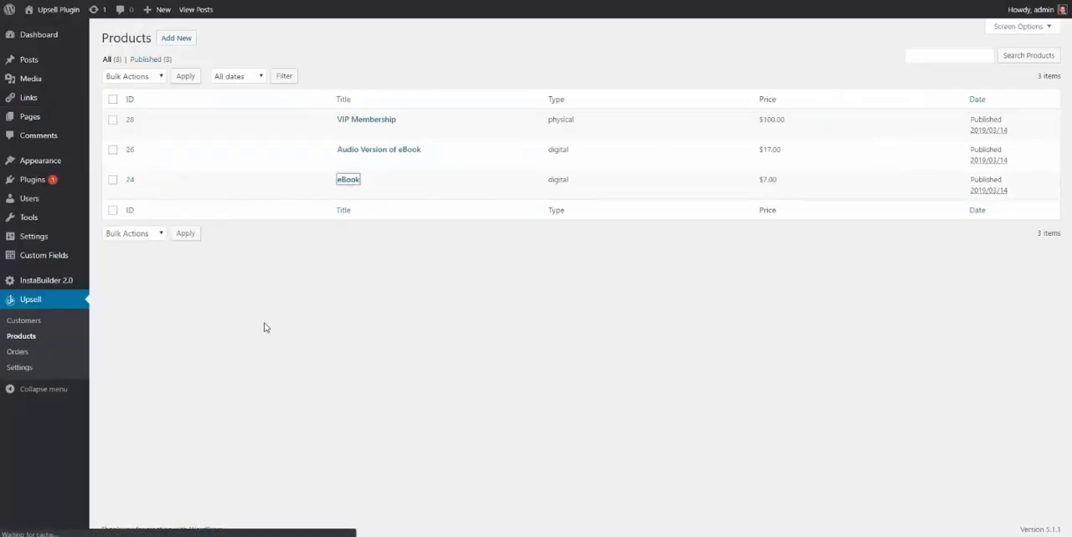
{"action": "scroll", "coordinate": [179, 326], "scroll_direction": "down", "scroll_amount": 1}
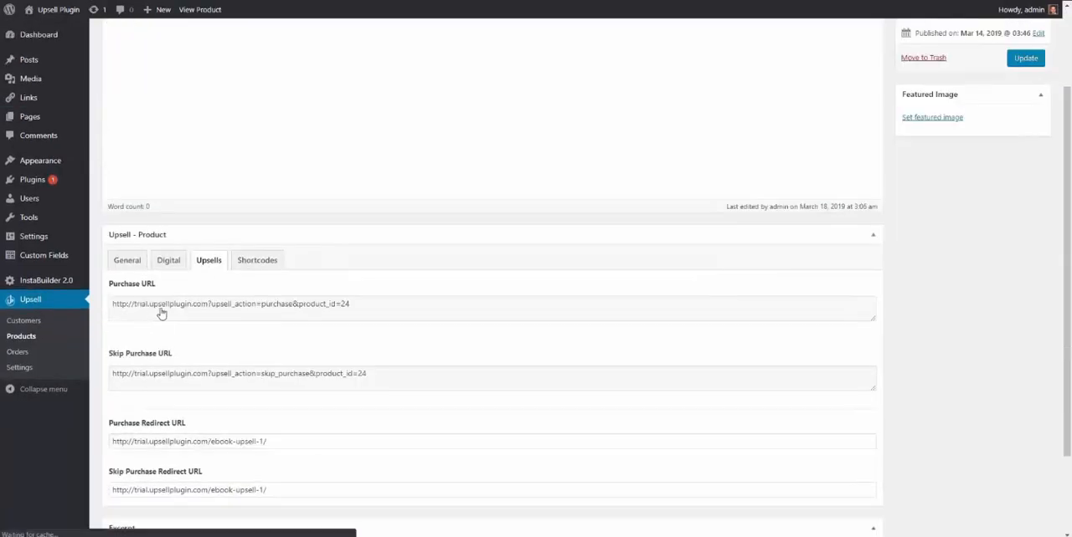
{"action": "left_click", "coordinate": [188, 334]}
{"action": "triple_click", "coordinate": [188, 334]}
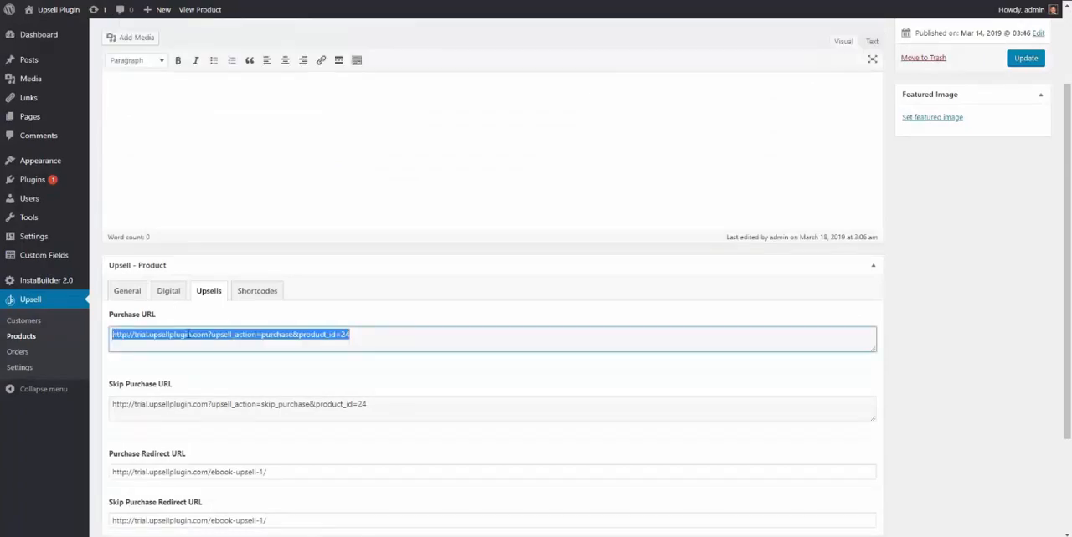
{"action": "right_click", "coordinate": [190, 336]}
{"action": "left_click", "coordinate": [199, 340]}
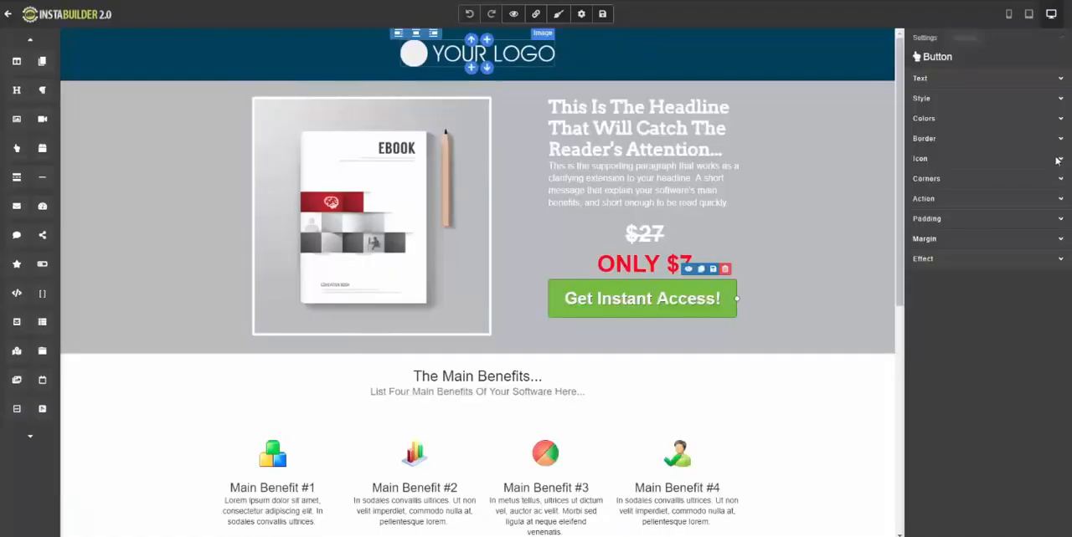
In InstaBuilder, set the "Get Instant Access!" button's Destination URL to the copied eBook purchase URL and save the page.
{"action": "left_click", "coordinate": [1060, 201]}
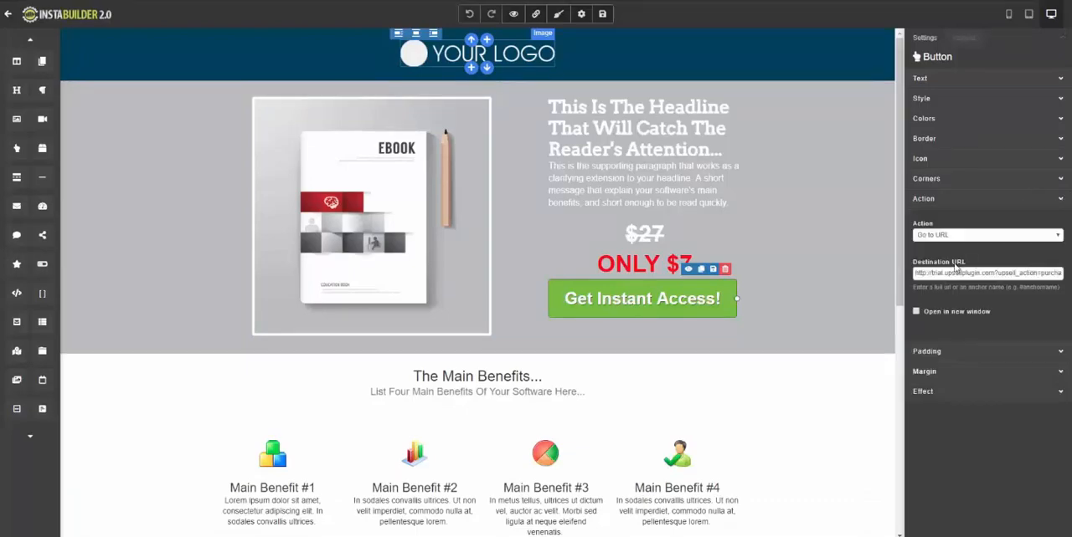
{"action": "triple_click", "coordinate": [934, 274]}
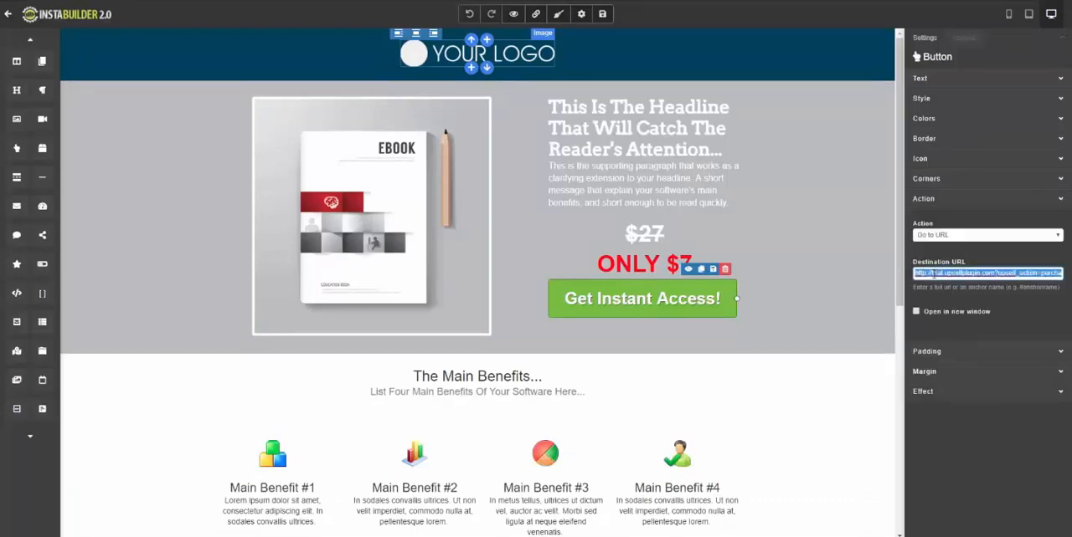
{"action": "key", "text": "ctrl+v"}
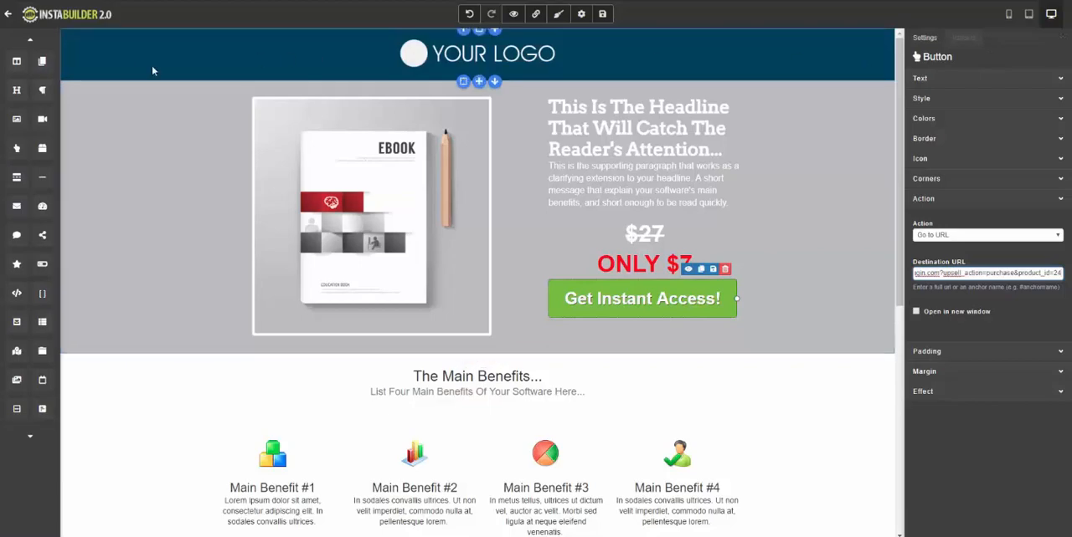
{"action": "left_click", "coordinate": [602, 14]}
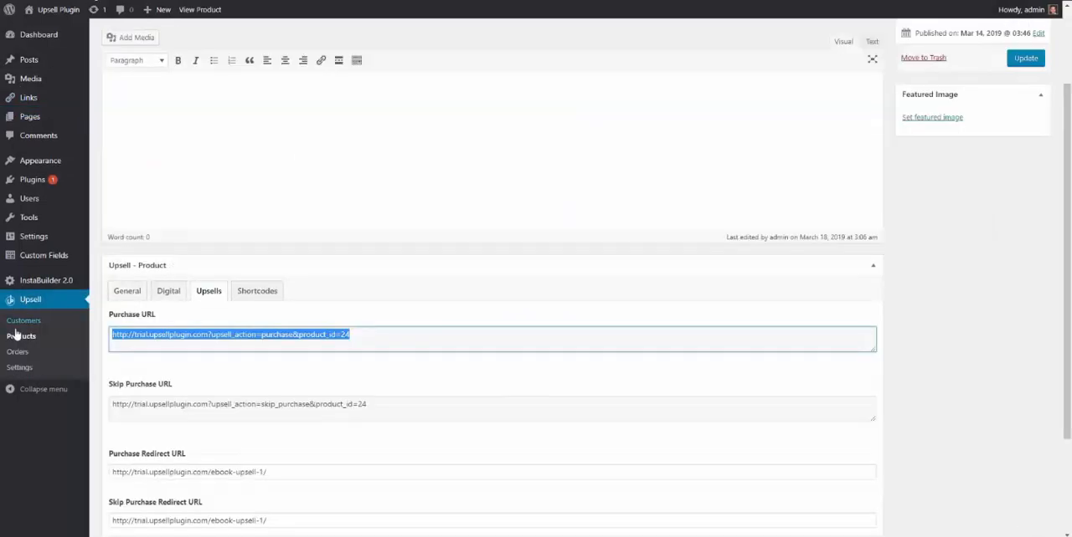
Open the Audio Version of eBook product's Upsells settings and copy its Purchase URL.
{"action": "left_click", "coordinate": [17, 336]}
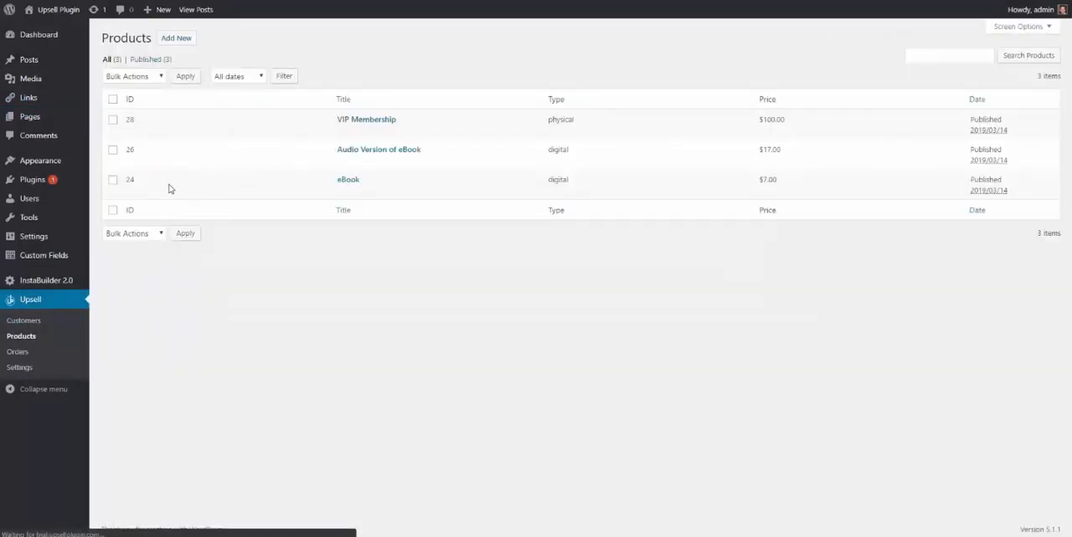
{"action": "left_click", "coordinate": [359, 156]}
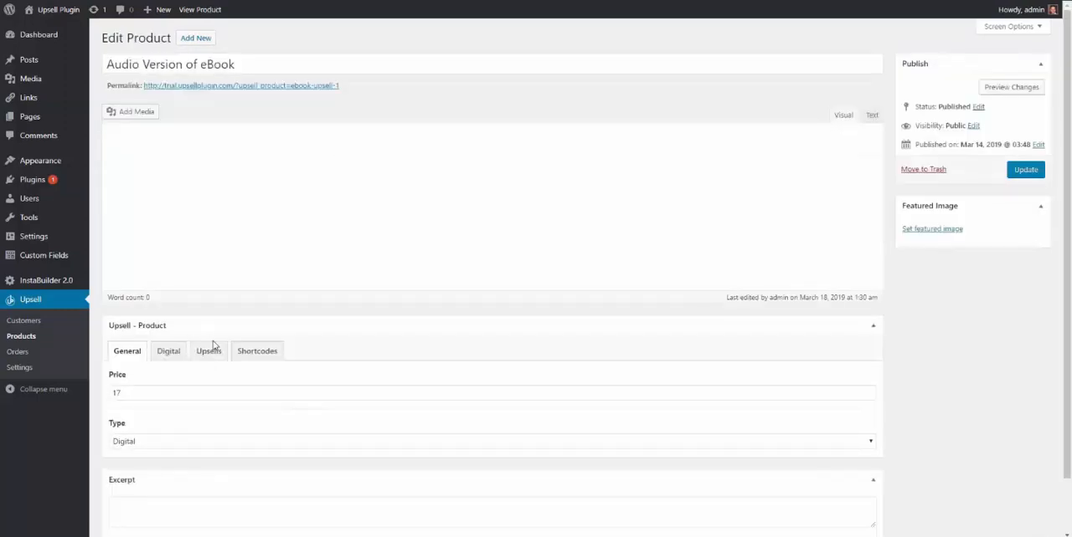
{"action": "scroll", "coordinate": [208, 349], "scroll_direction": "down", "scroll_amount": 1}
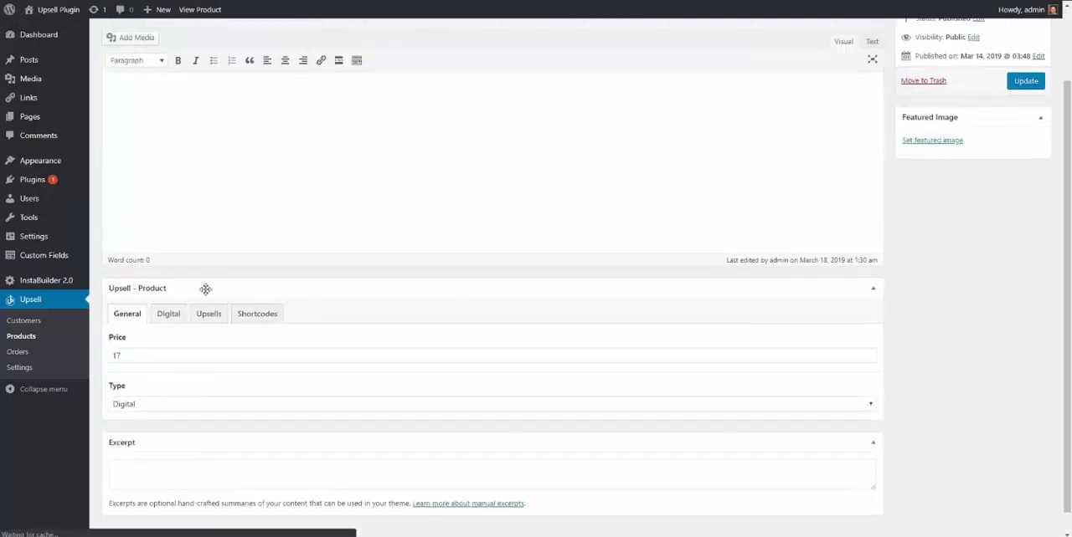
{"action": "left_click", "coordinate": [209, 314]}
{"action": "scroll", "coordinate": [149, 260], "scroll_direction": "down", "scroll_amount": 2}
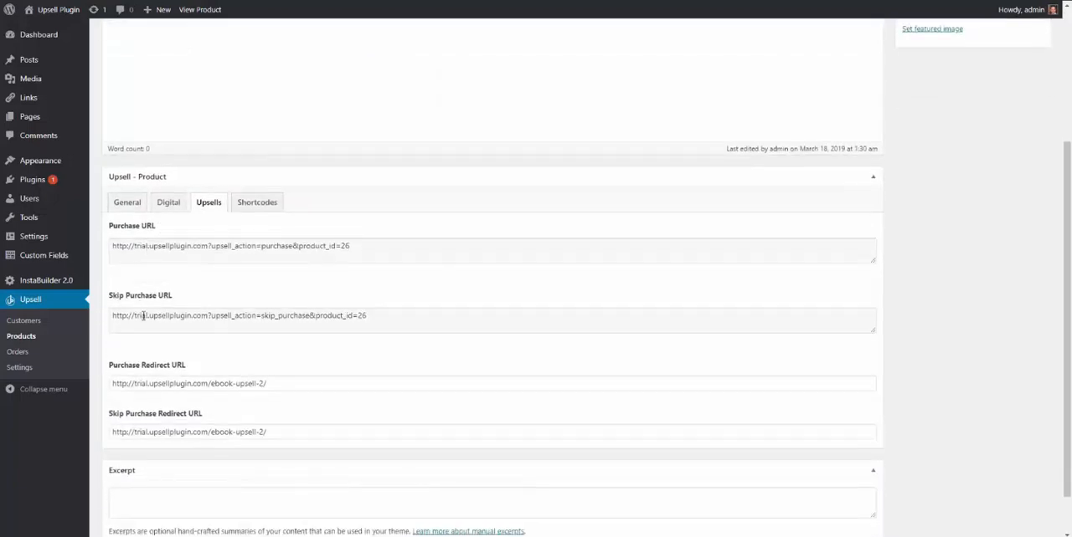
{"action": "left_click", "coordinate": [251, 247]}
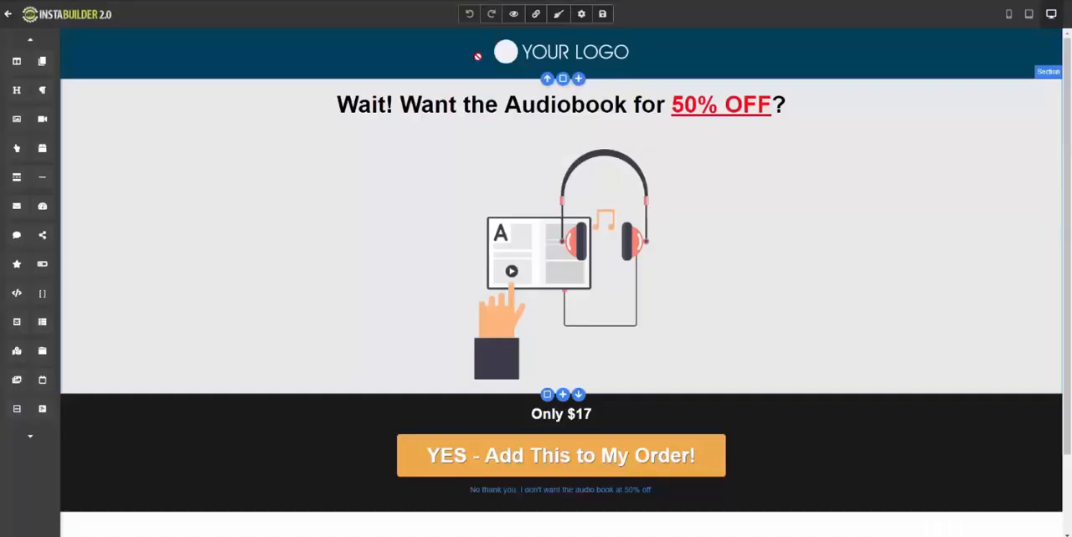
In InstaBuilder, set the "YES - Add This to My Order!" button's Destination URL to the copied audiobook purchase URL.
{"action": "scroll", "coordinate": [461, 427], "scroll_direction": "down", "scroll_amount": 1}
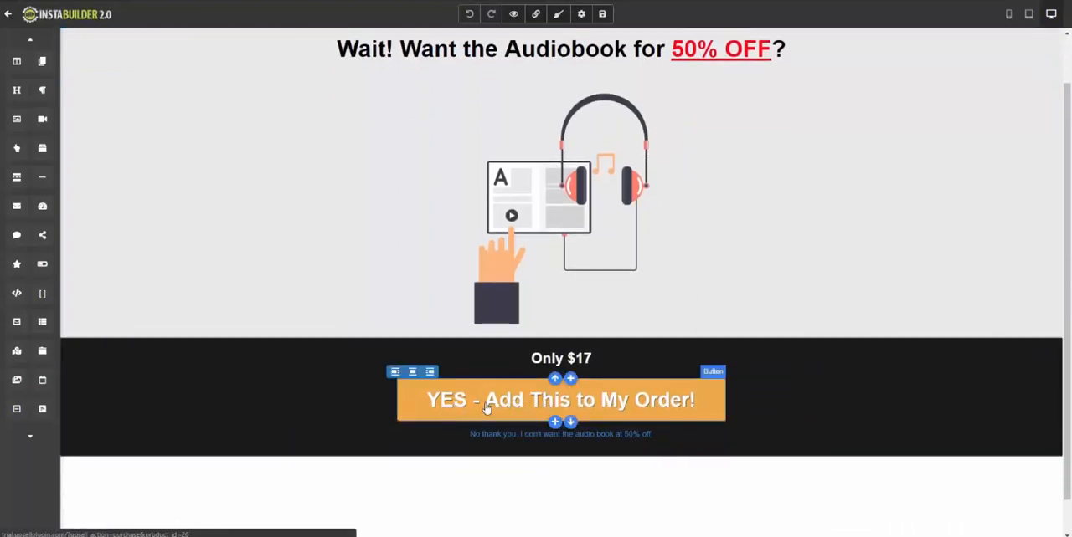
{"action": "left_click", "coordinate": [615, 400]}
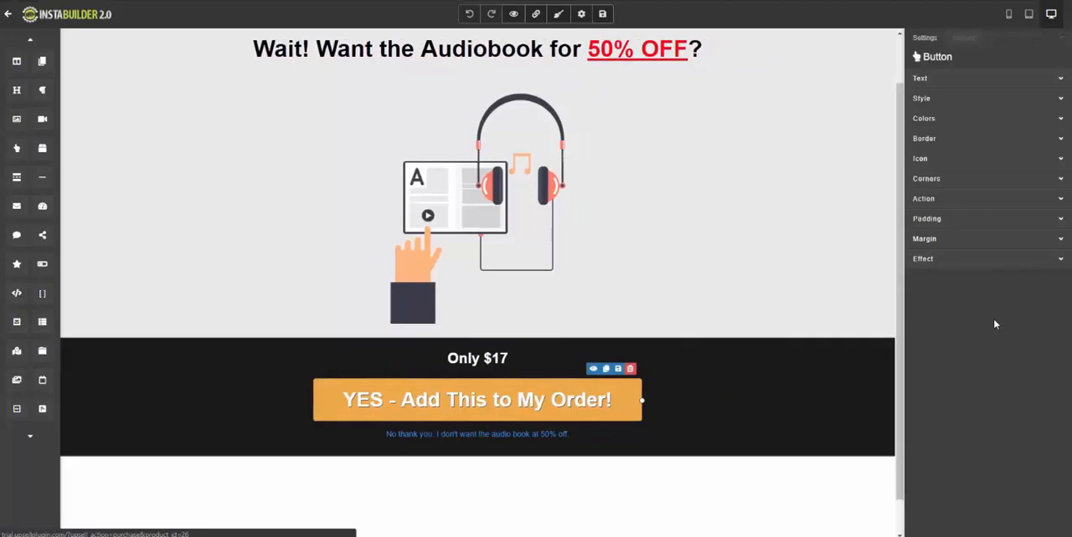
{"action": "left_click", "coordinate": [1060, 199]}
{"action": "triple_click", "coordinate": [945, 271]}
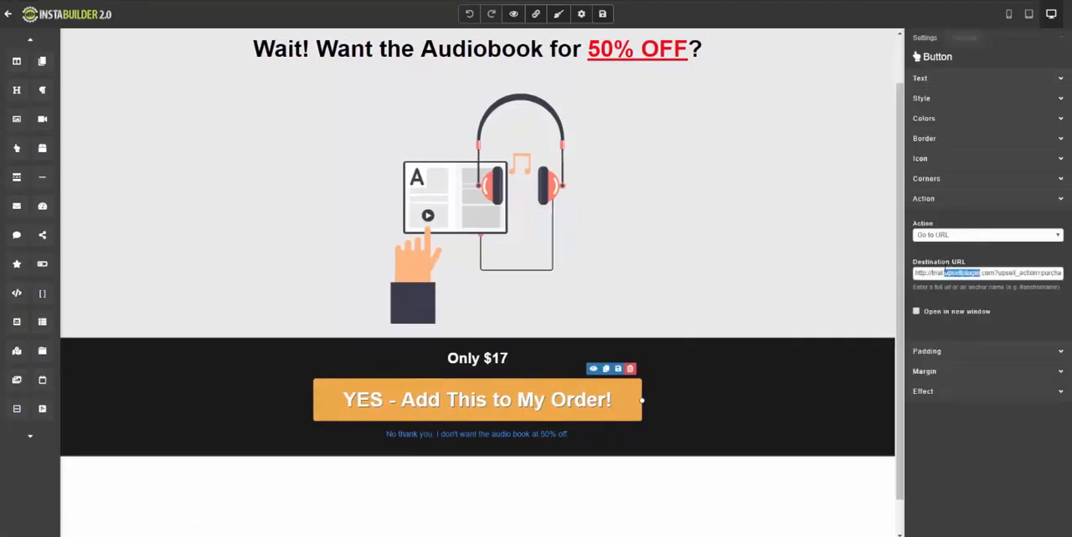
{"action": "key", "text": "ctrl+v"}
{"action": "left_click", "coordinate": [628, 427]}
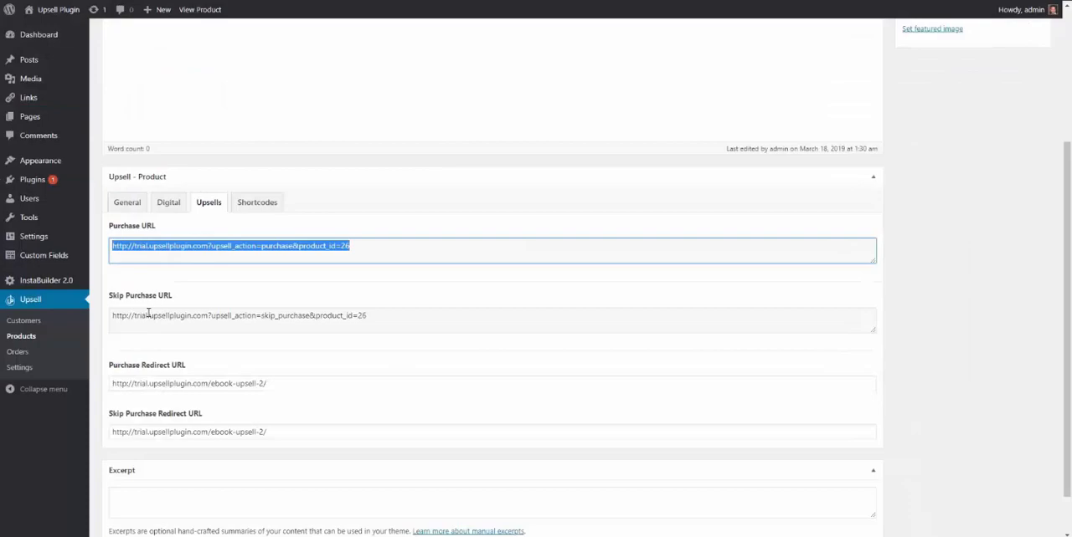
Copy the audiobook's Skip Purchase URL and set it as the link of the "No thank you" text on the audiobook upsell page.
{"action": "triple_click", "coordinate": [148, 315]}
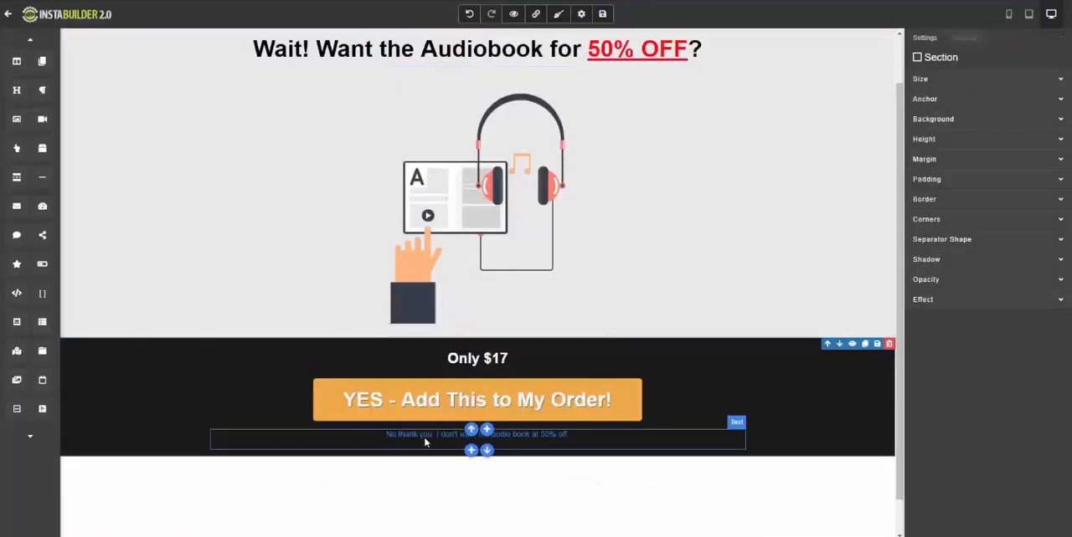
{"action": "left_click", "coordinate": [425, 443]}
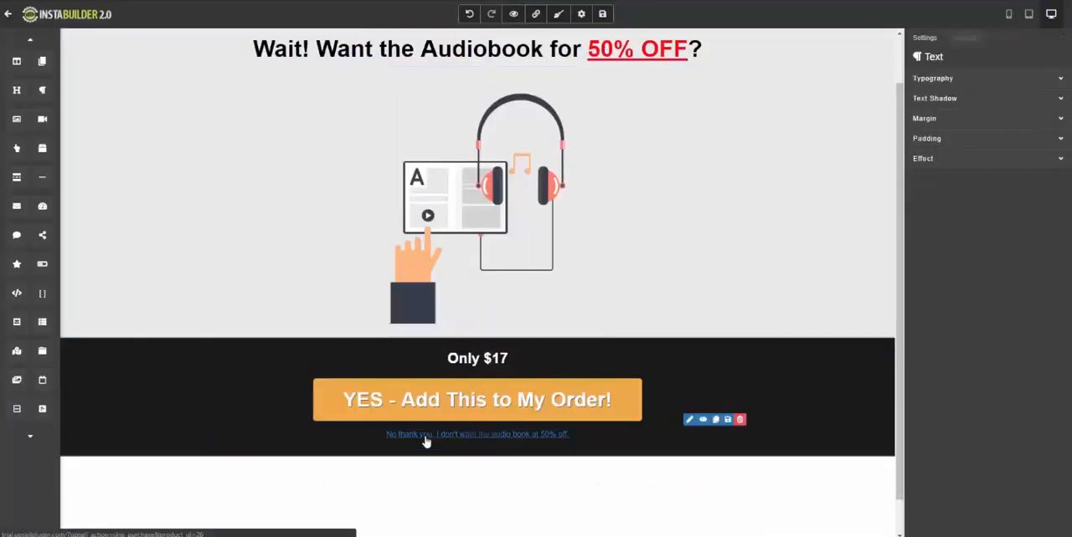
{"action": "double_click", "coordinate": [510, 440]}
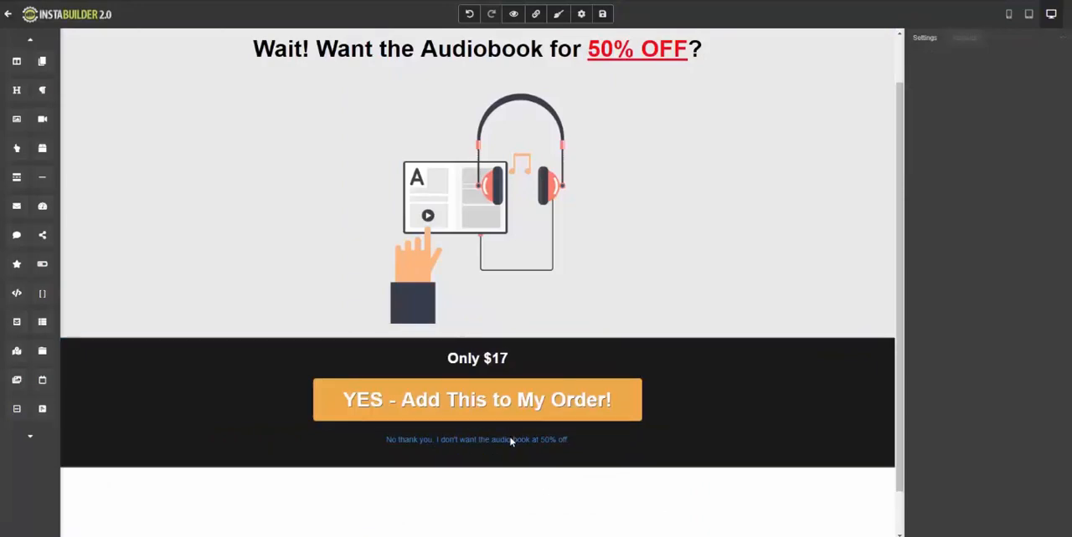
{"action": "key", "text": "ctrl+a"}
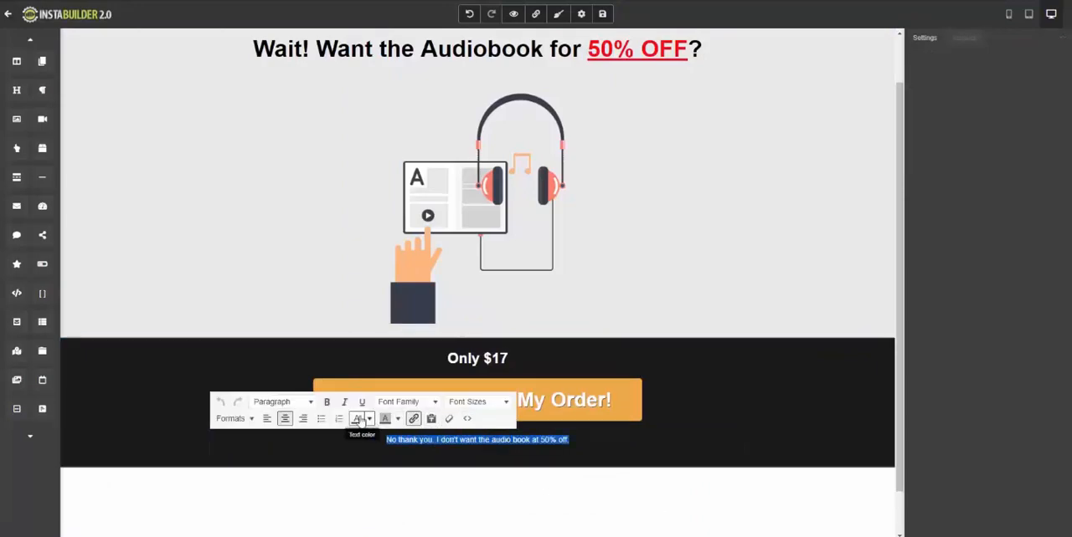
{"action": "left_click", "coordinate": [415, 423]}
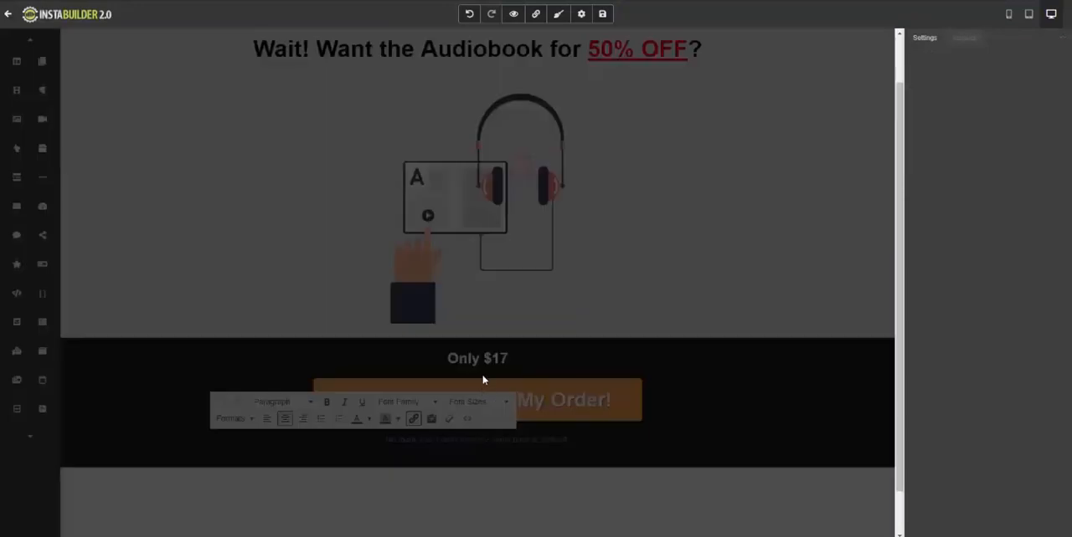
{"action": "double_click", "coordinate": [421, 270]}
{"action": "triple_click", "coordinate": [421, 270]}
{"action": "double_click", "coordinate": [428, 248]}
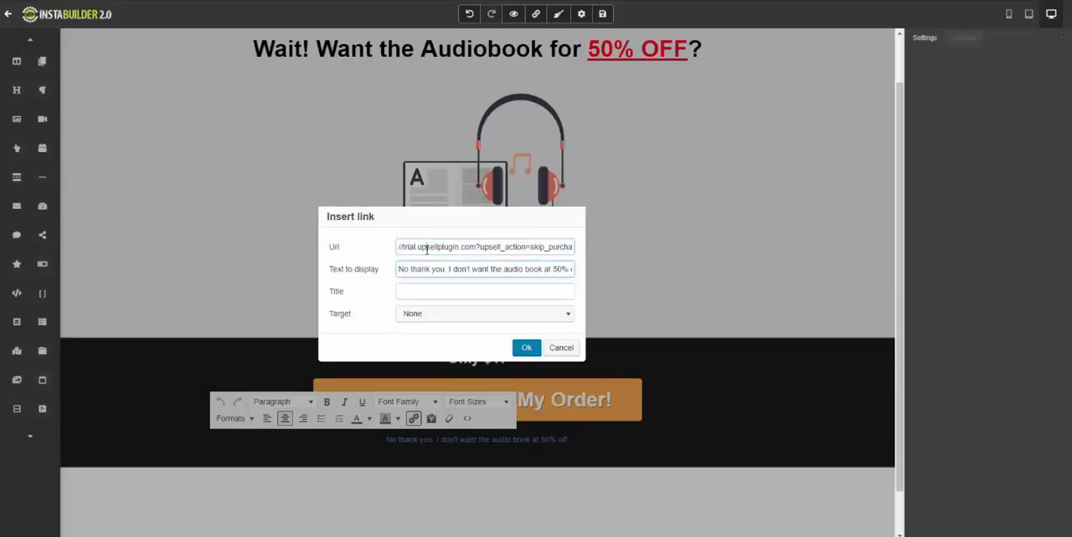
{"action": "key", "text": "End"}
{"action": "left_click", "coordinate": [527, 349]}
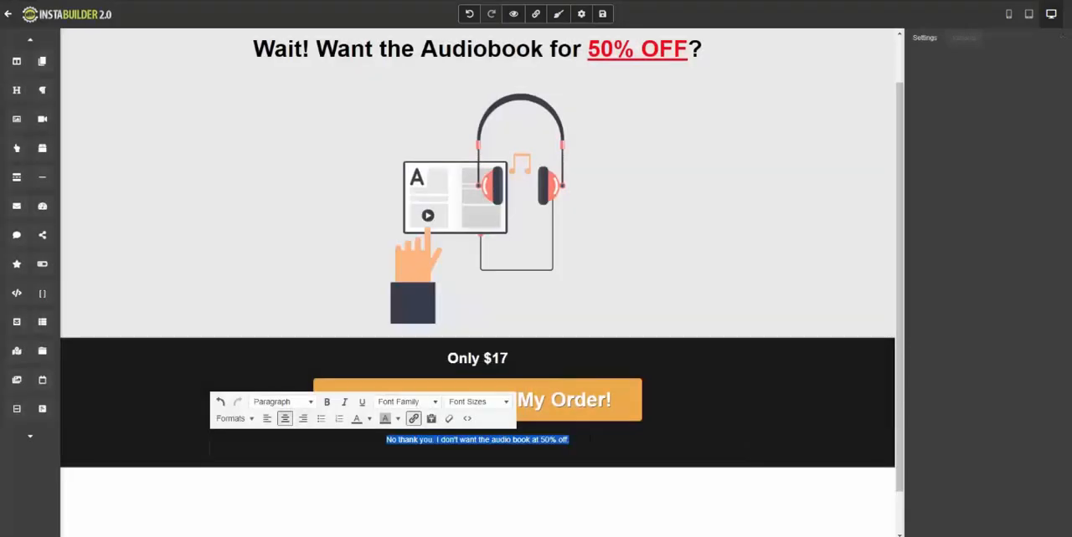
{"action": "left_click", "coordinate": [480, 396]}
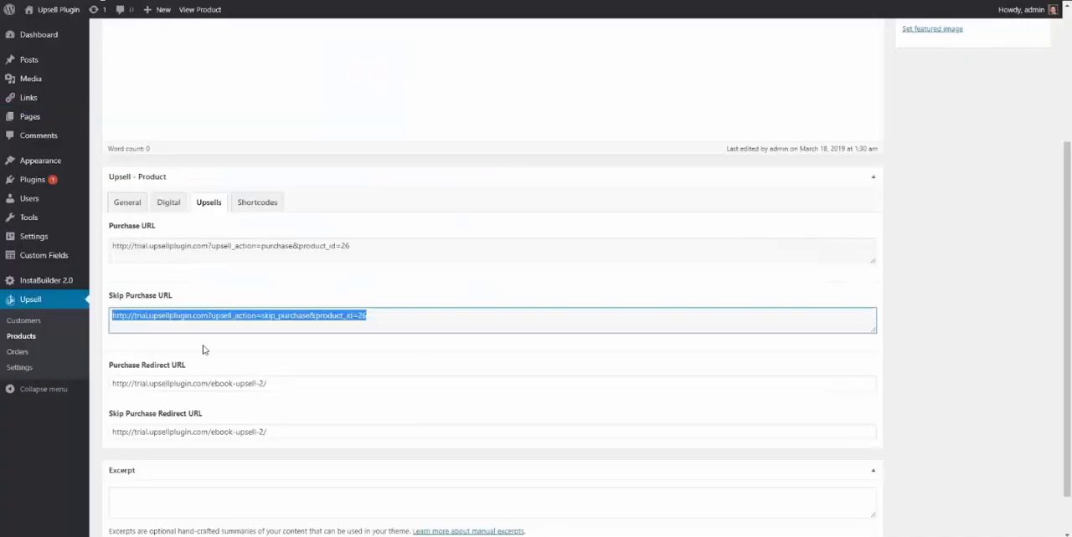
Open the VIP Membership product's Upsells settings and copy its Purchase URL.
{"action": "scroll", "coordinate": [204, 350], "scroll_direction": "down", "scroll_amount": 1}
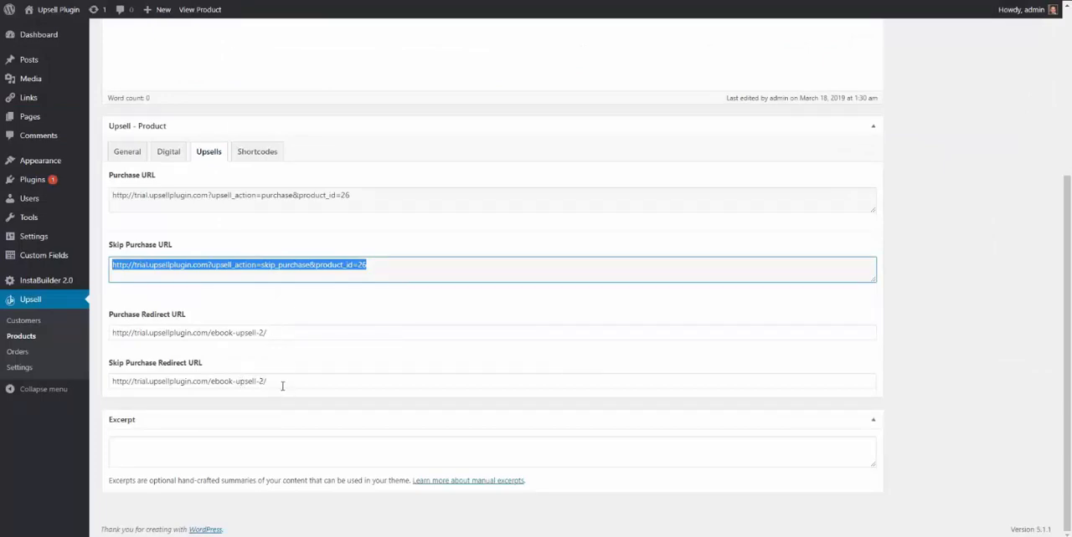
{"action": "scroll", "coordinate": [284, 383], "scroll_direction": "up", "scroll_amount": 3}
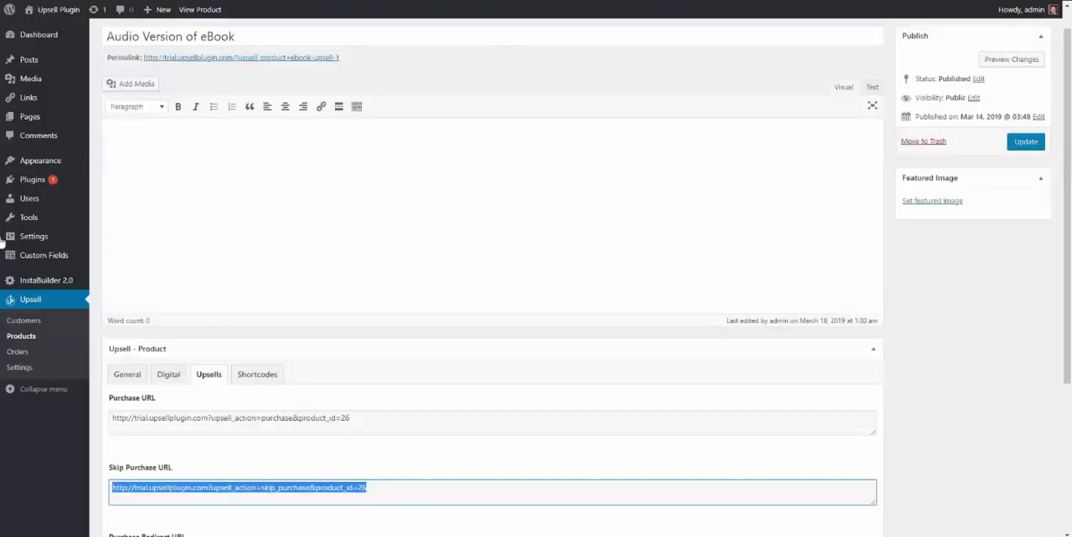
{"action": "left_click", "coordinate": [21, 337]}
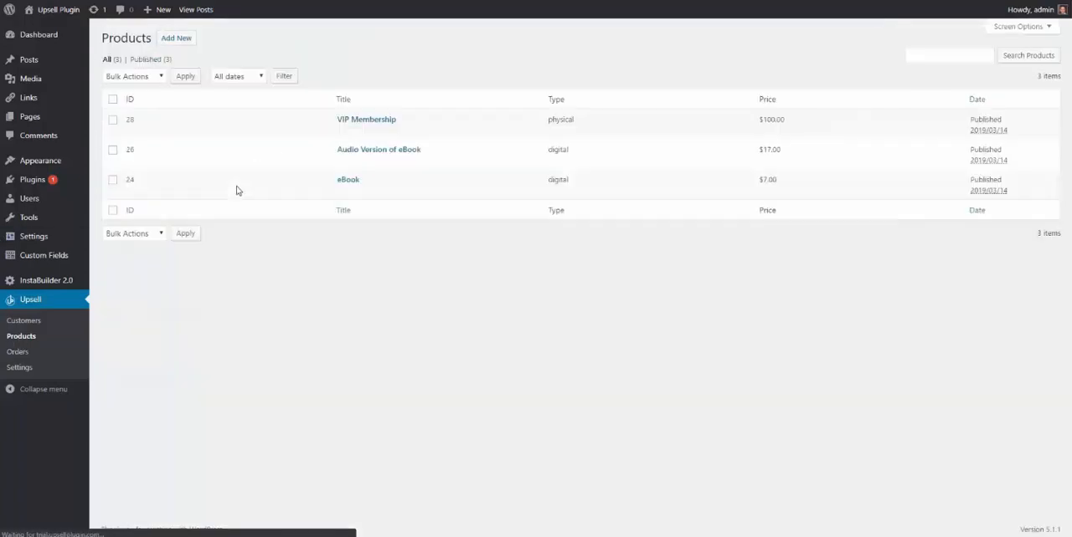
{"action": "left_click", "coordinate": [362, 124]}
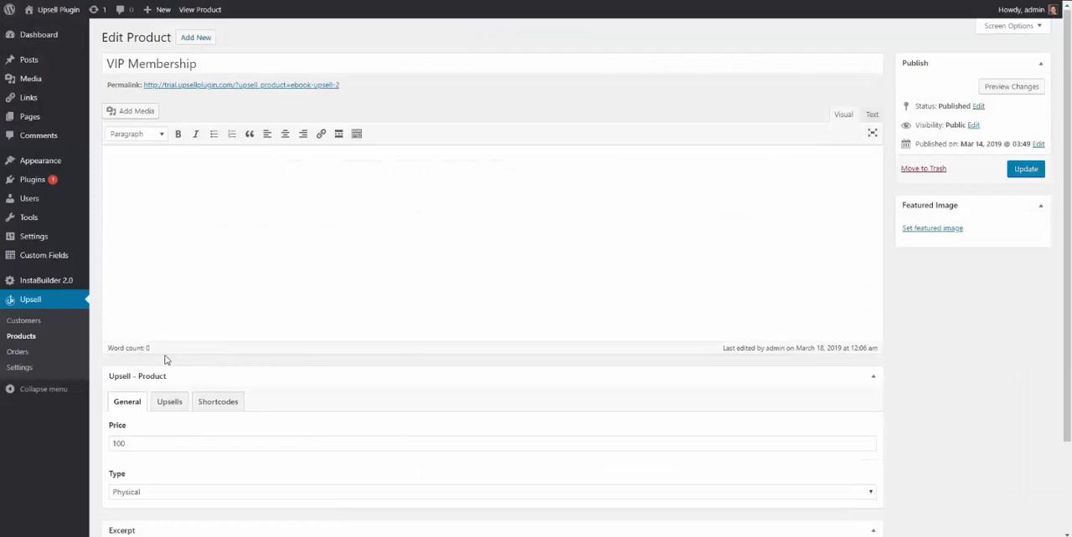
{"action": "scroll", "coordinate": [167, 358], "scroll_direction": "down", "scroll_amount": 1}
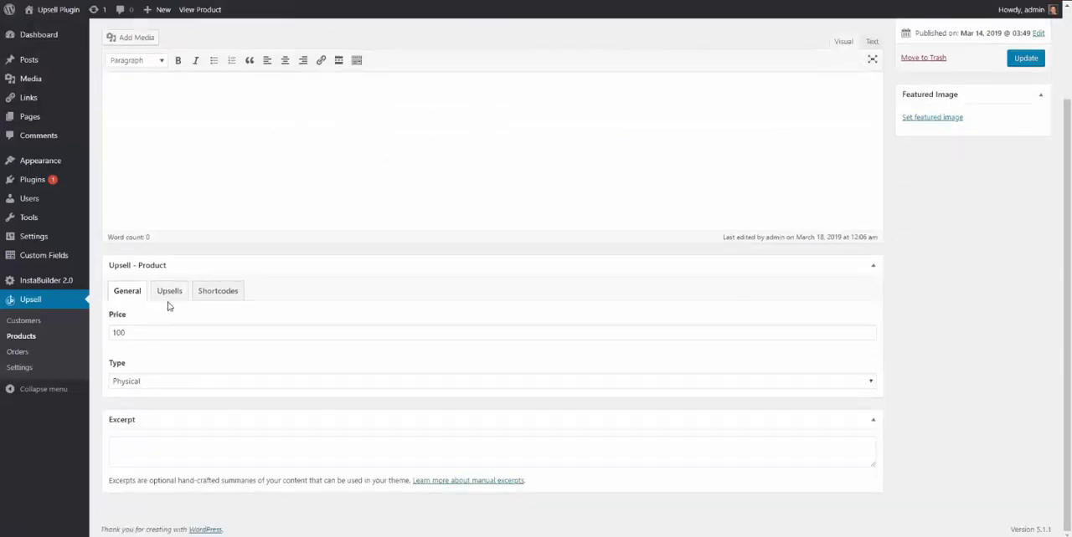
{"action": "left_click", "coordinate": [168, 292]}
{"action": "scroll", "coordinate": [159, 293], "scroll_direction": "down", "scroll_amount": 1}
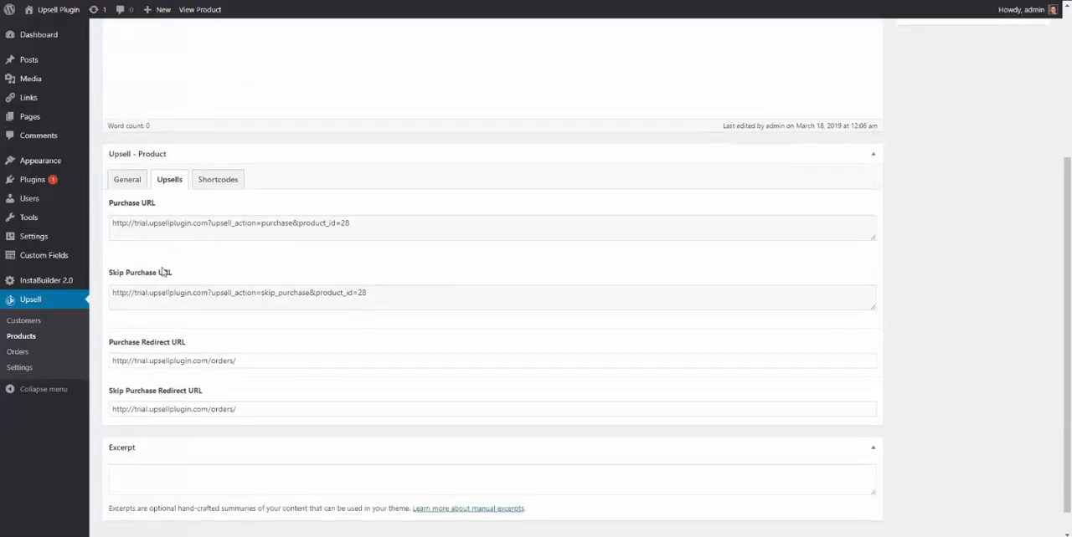
{"action": "triple_click", "coordinate": [144, 224]}
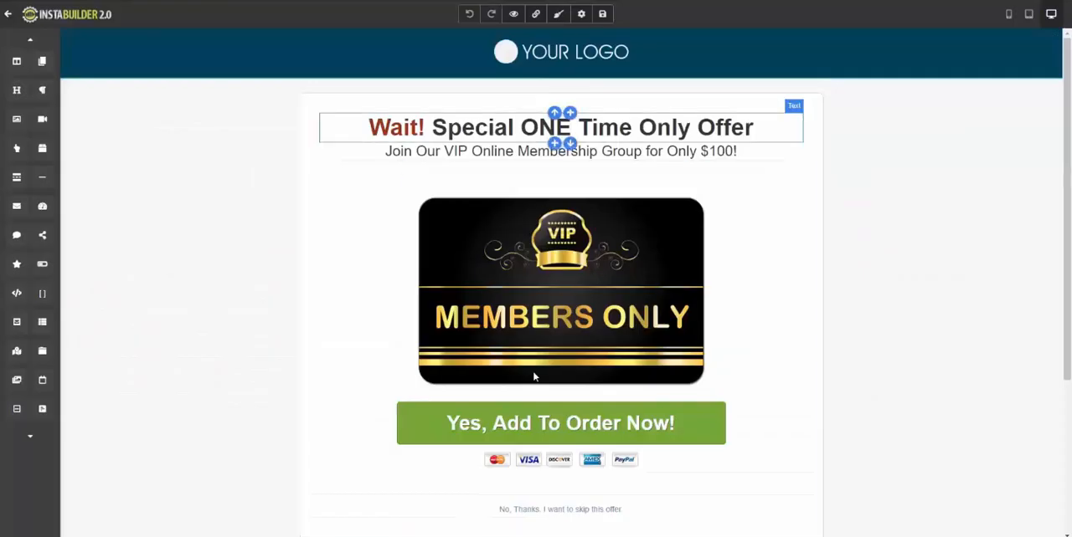
In InstaBuilder, set the "Yes, Add To Order Now!" button's Destination URL to the copied VIP Membership purchase URL.
{"action": "scroll", "coordinate": [534, 376], "scroll_direction": "down", "scroll_amount": 2}
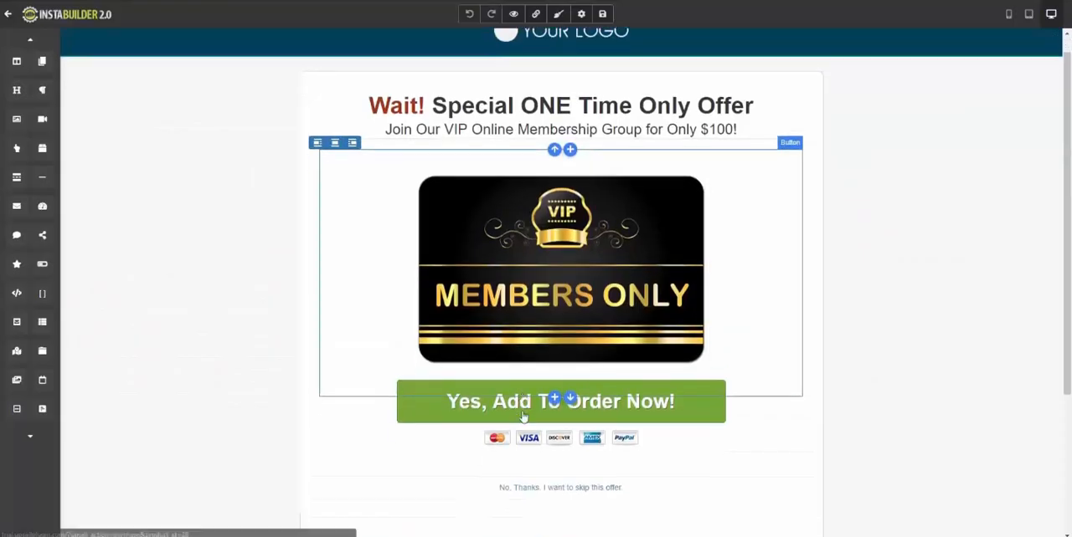
{"action": "left_click", "coordinate": [505, 371]}
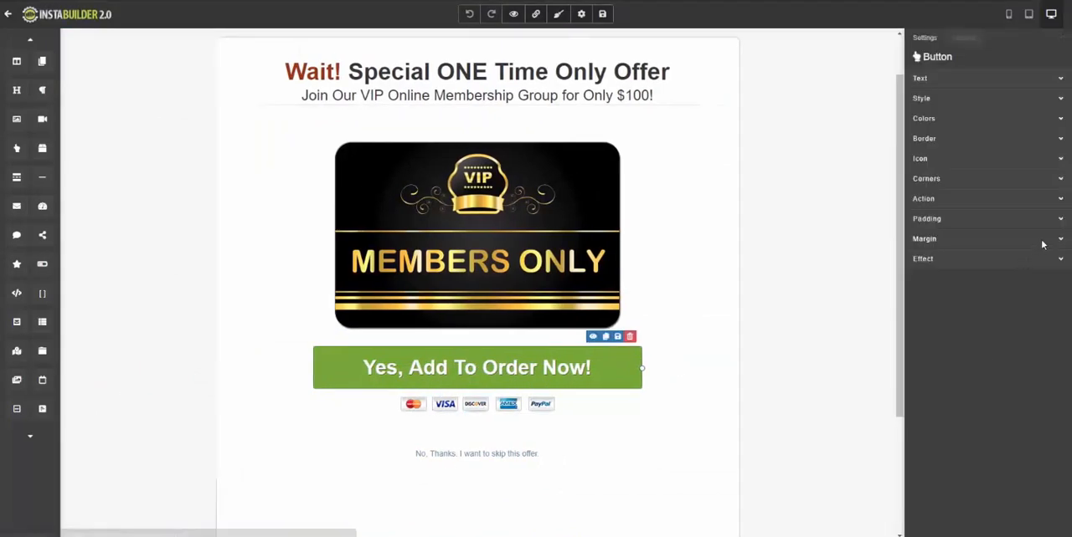
{"action": "left_click", "coordinate": [1060, 205]}
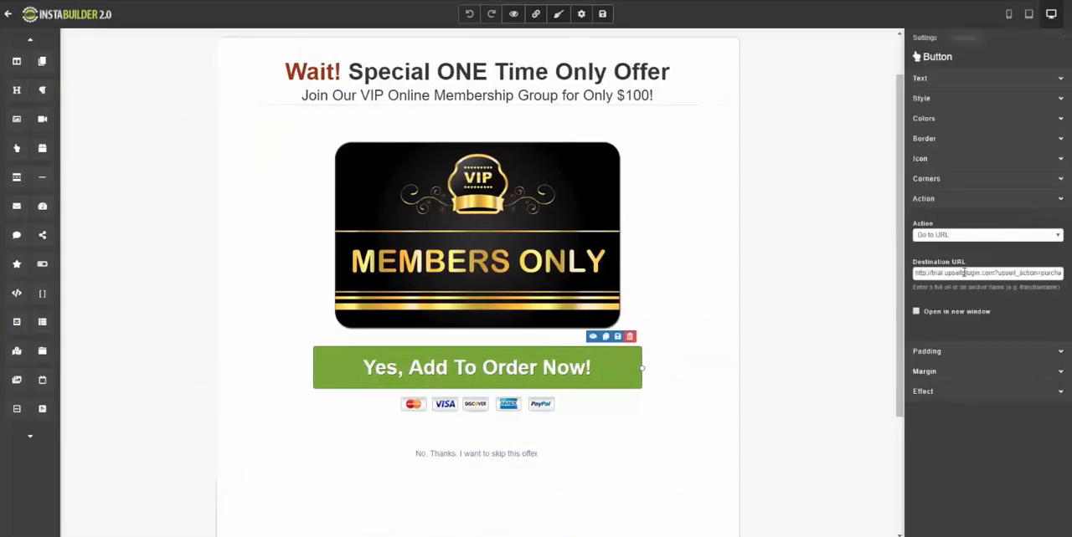
{"action": "triple_click", "coordinate": [965, 273]}
{"action": "key", "text": "ctrl+v"}
{"action": "left_click", "coordinate": [694, 453]}
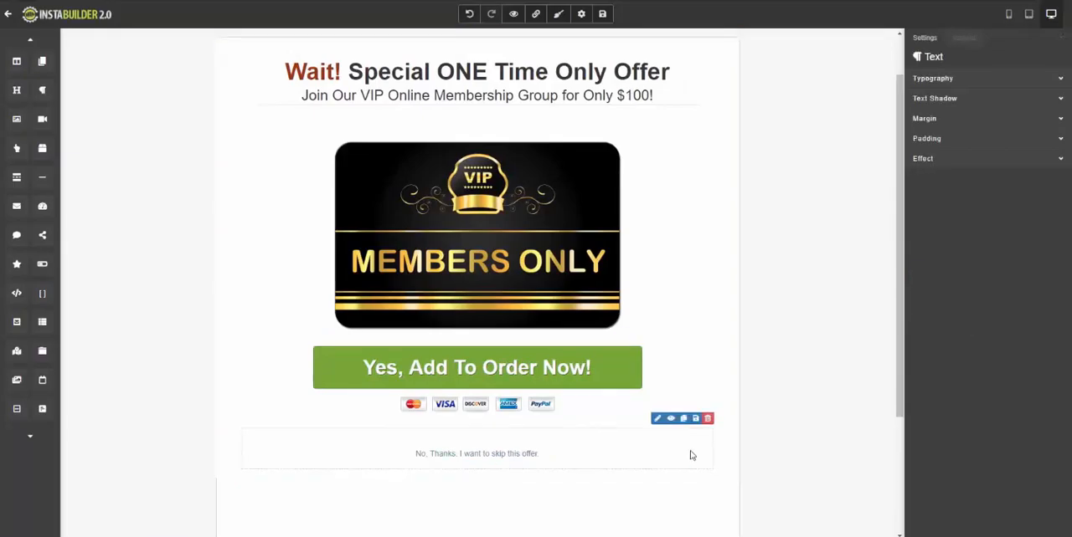
Copy the VIP Membership's Skip Purchase URL and set it as the link of the "No, Thanks. I want to skip this offer" text.
{"action": "key", "text": "ctrl+Tab"}
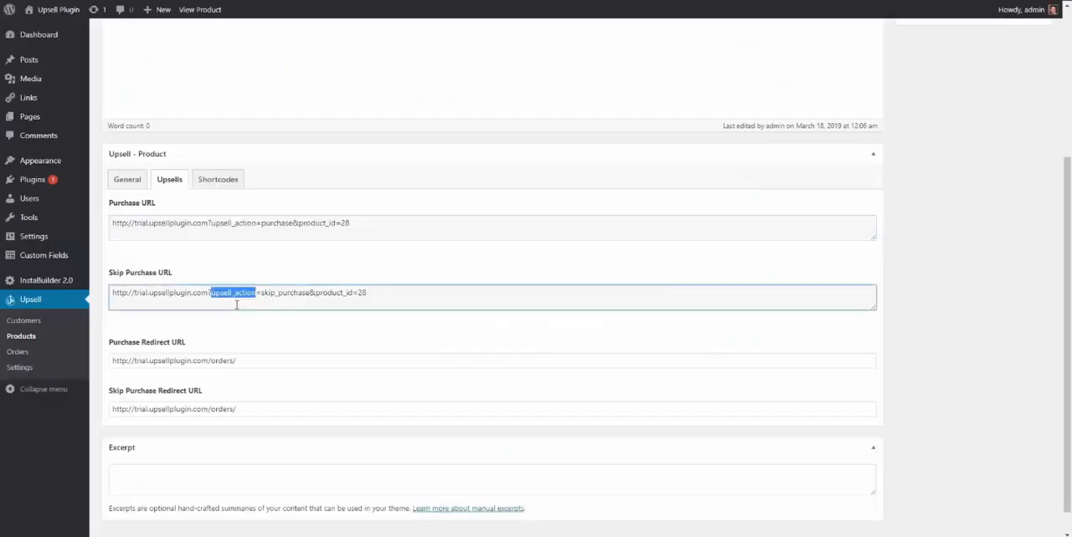
{"action": "triple_click", "coordinate": [237, 297]}
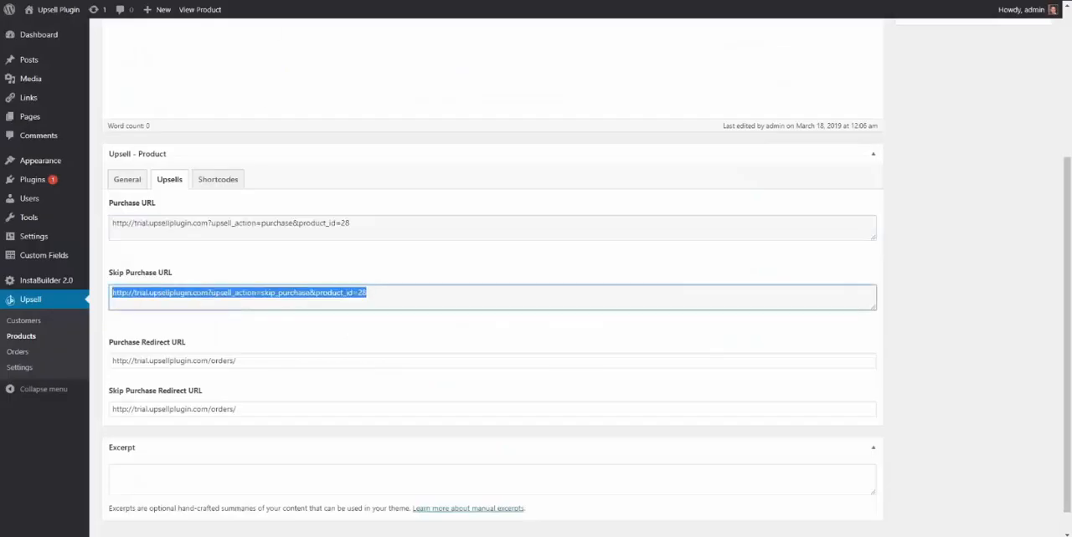
{"action": "key", "text": "ctrl+Tab"}
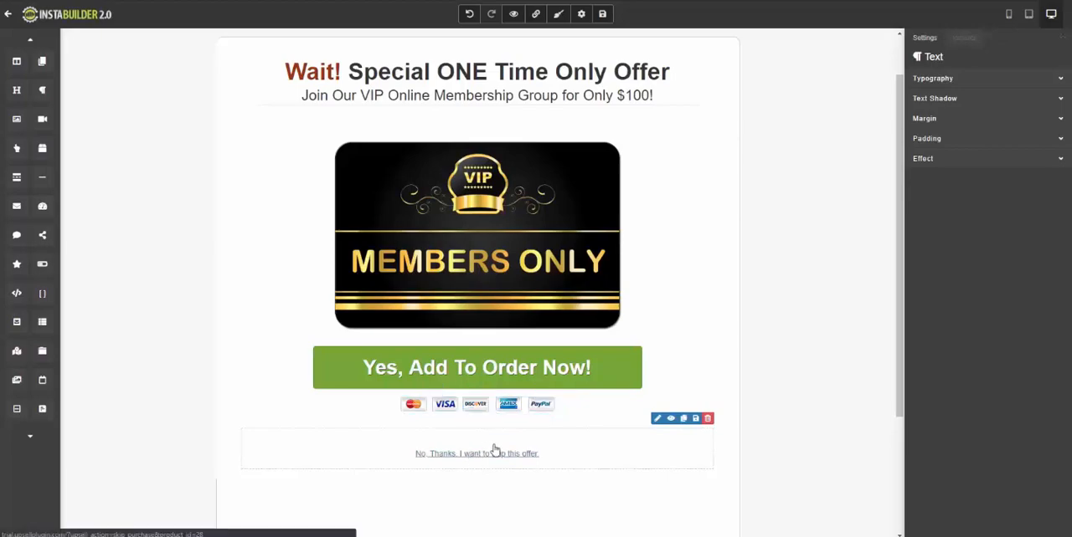
{"action": "left_click", "coordinate": [599, 421]}
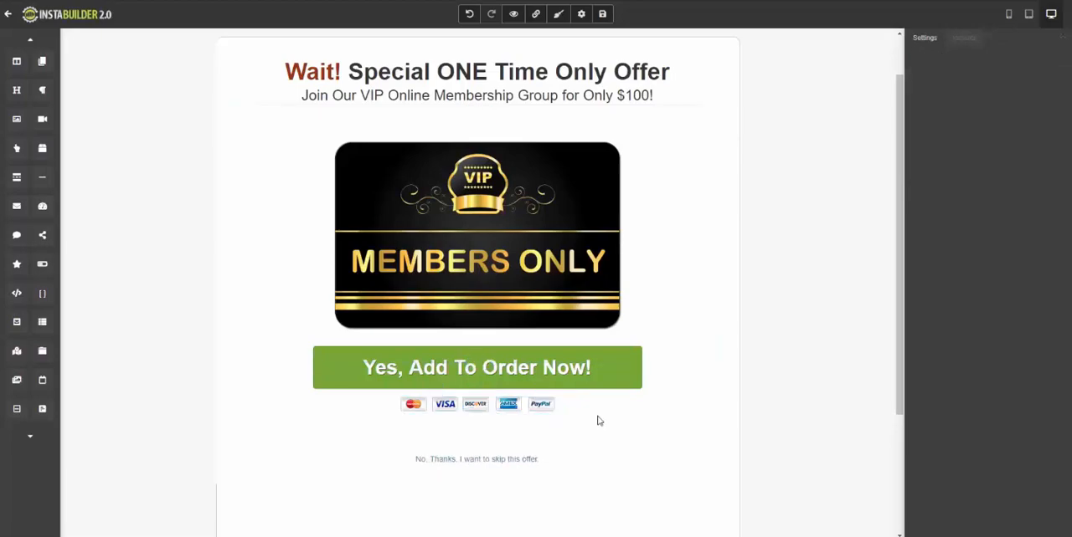
{"action": "left_click", "coordinate": [478, 438]}
{"action": "triple_click", "coordinate": [472, 459]}
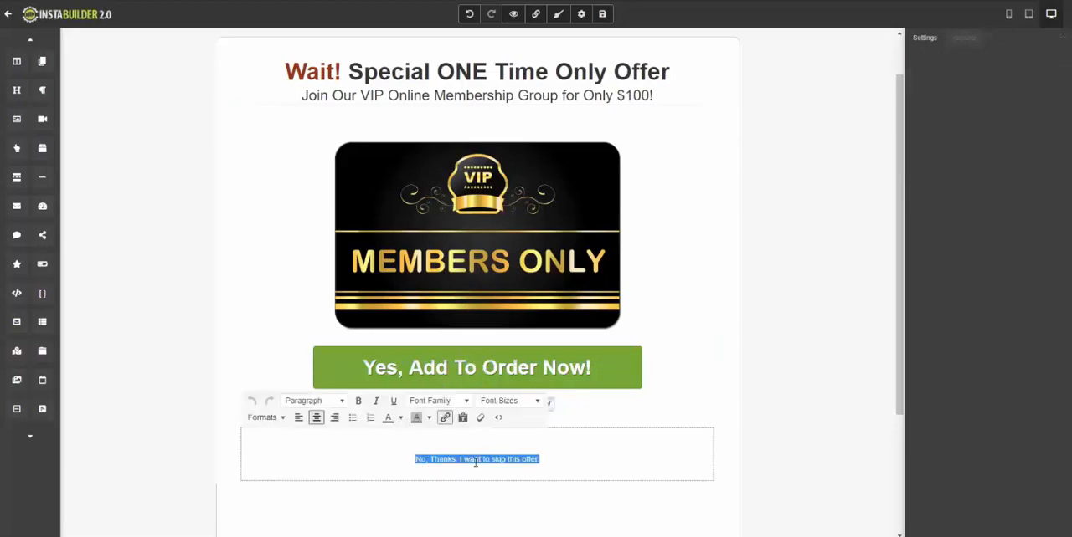
{"action": "left_click", "coordinate": [445, 418]}
{"action": "triple_click", "coordinate": [468, 248]}
{"action": "key", "text": "ctrl+v"}
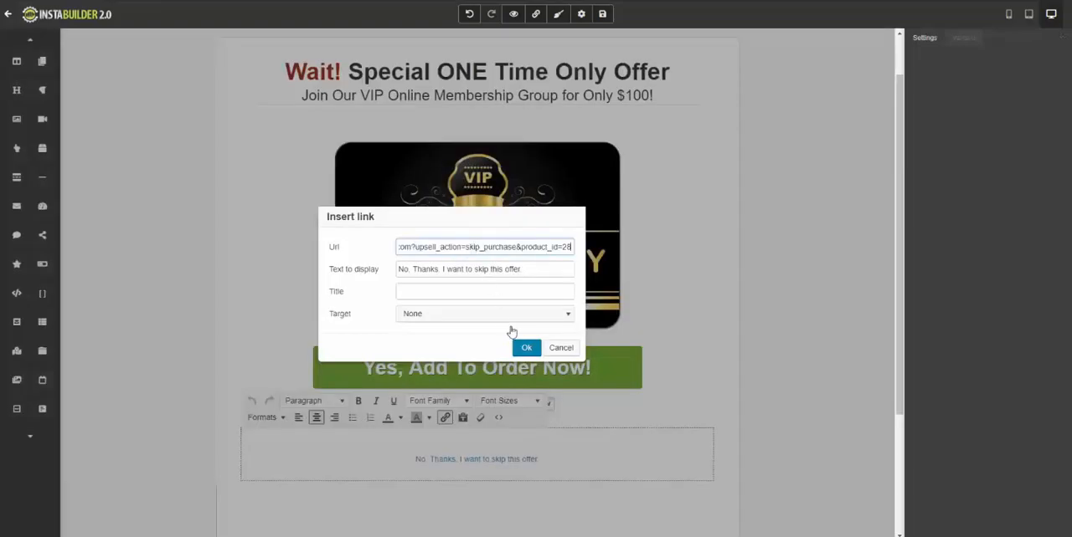
{"action": "left_click", "coordinate": [526, 349]}
{"action": "left_click", "coordinate": [798, 284]}
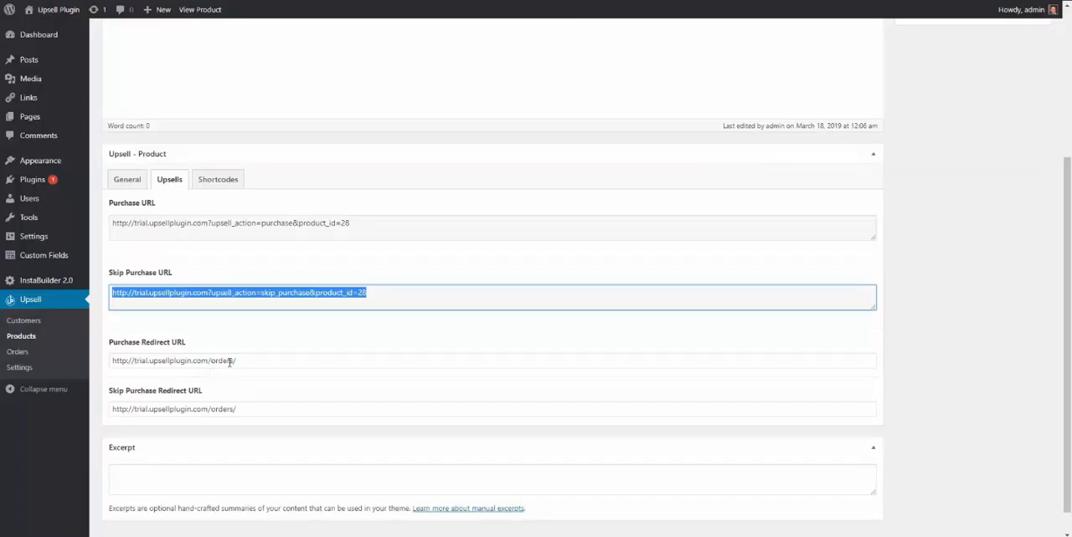
Review the VIP Membership's Purchase Redirect URL alongside the Upsell settings in a separate browser tab, and return to the product list.
{"action": "left_click", "coordinate": [113, 361]}
{"action": "left_click", "coordinate": [239, 362]}
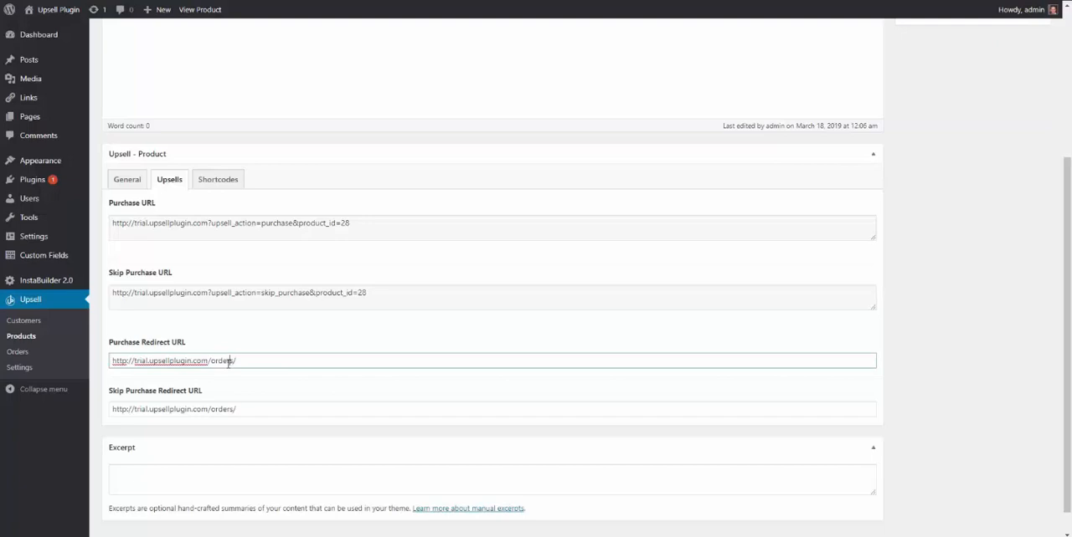
{"action": "right_click", "coordinate": [27, 368]}
{"action": "left_click", "coordinate": [43, 377]}
{"action": "left_click", "coordinate": [268, 0]}
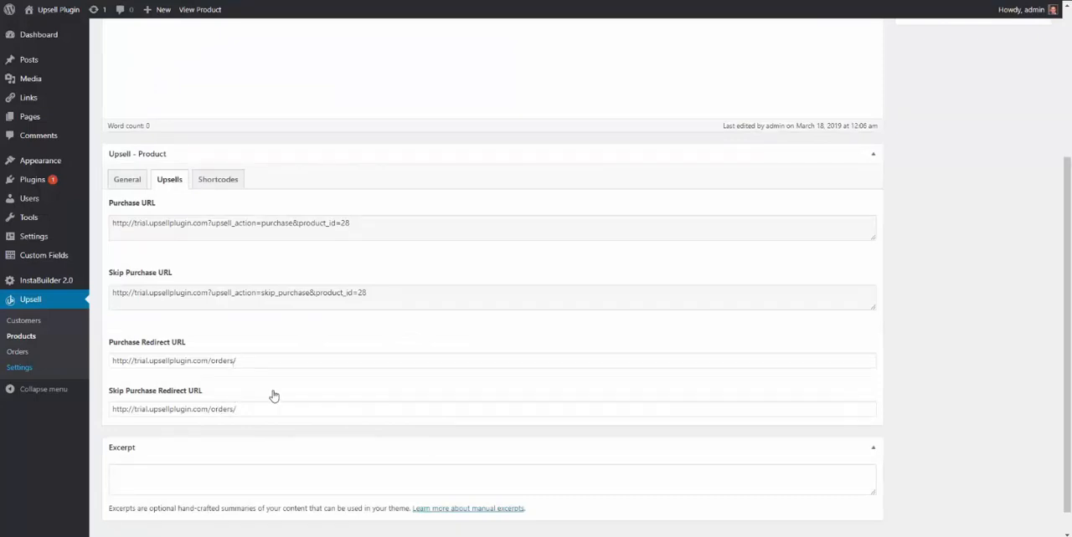
{"action": "left_click", "coordinate": [72, 333]}
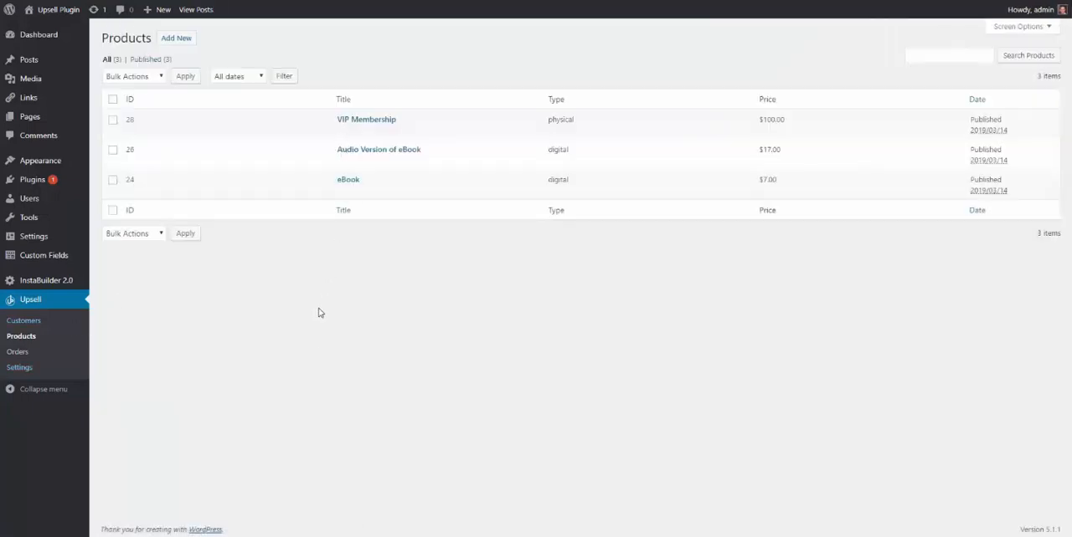